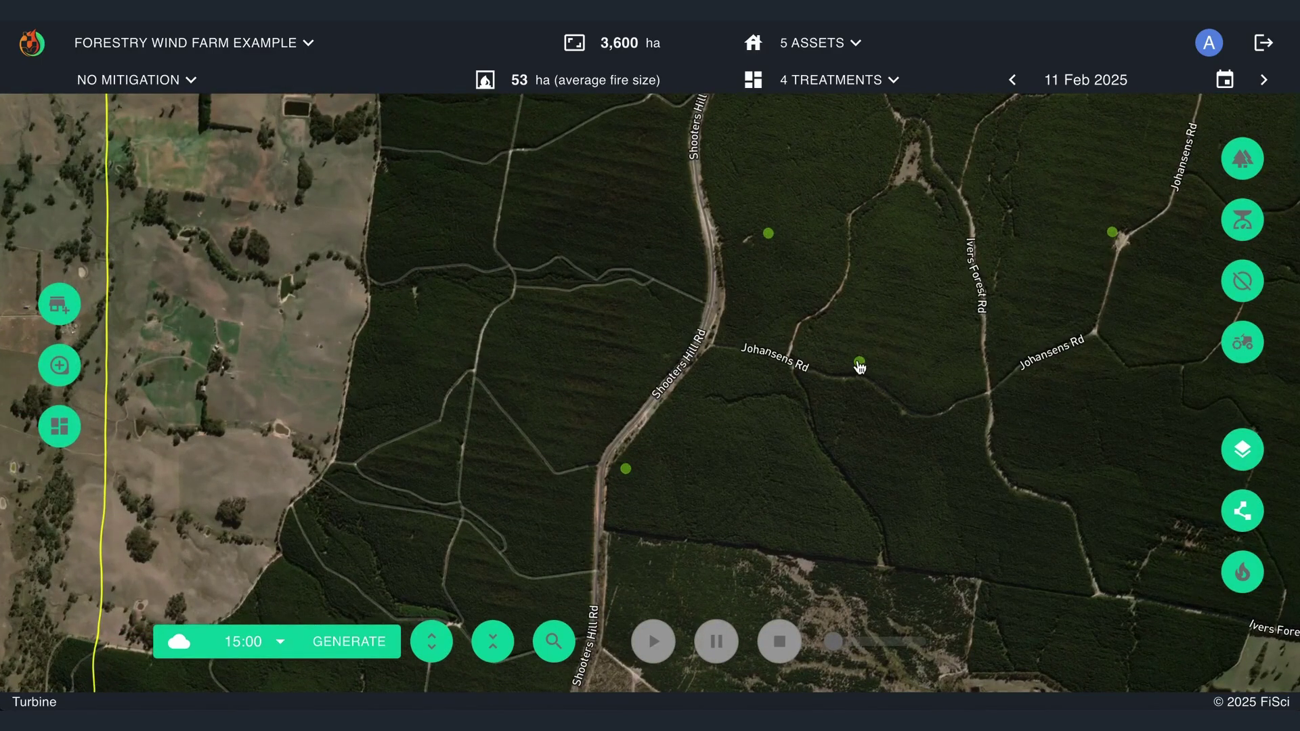
Frame the whole outlined project area and check its fire history and vegetation type overlays, hiding each one after viewing
left_click_drag(1024, 152, 1029, 551)
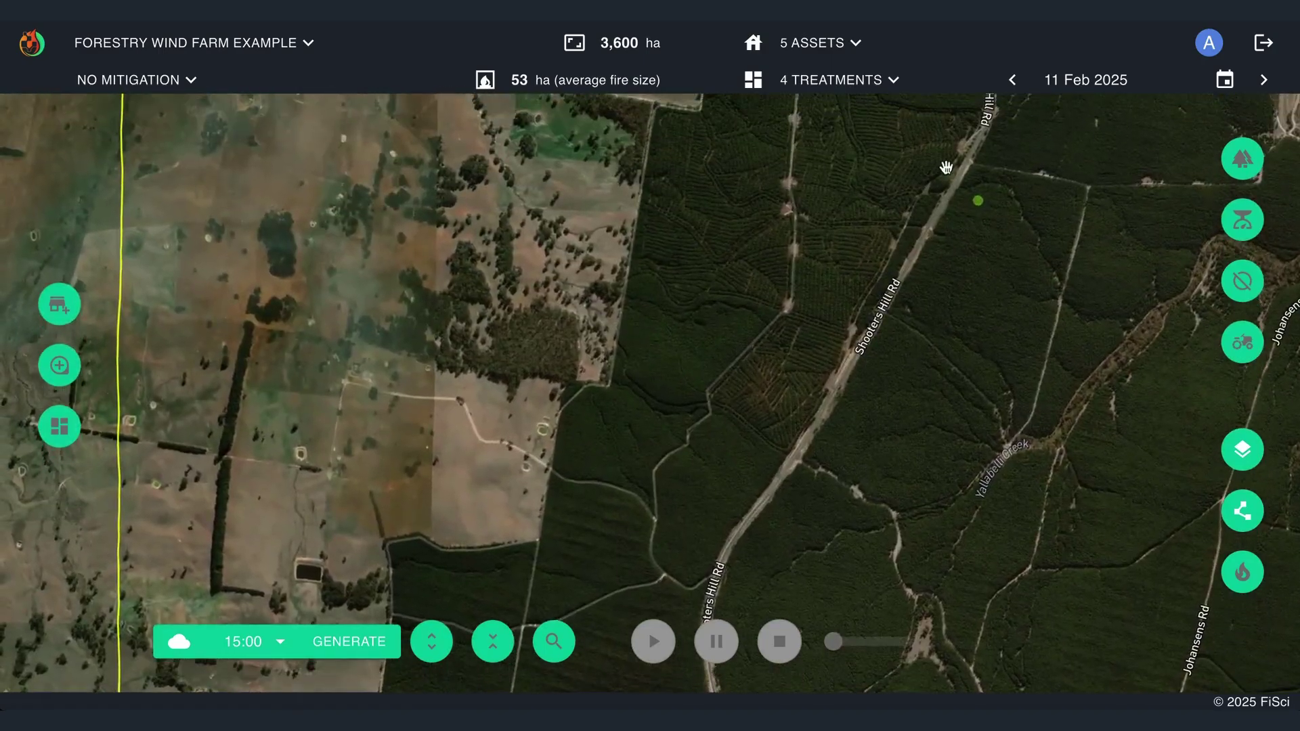
scroll(679, 386, "down", 5)
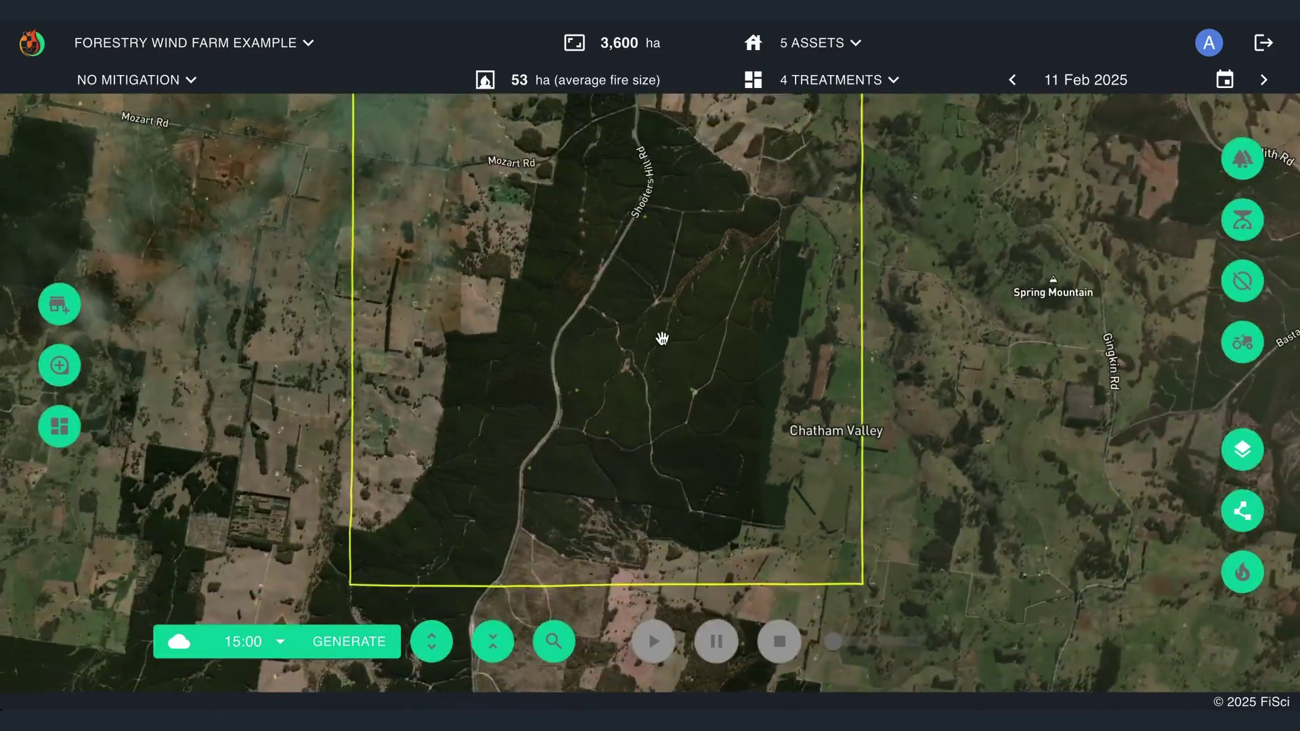
left_click_drag(662, 339, 710, 355)
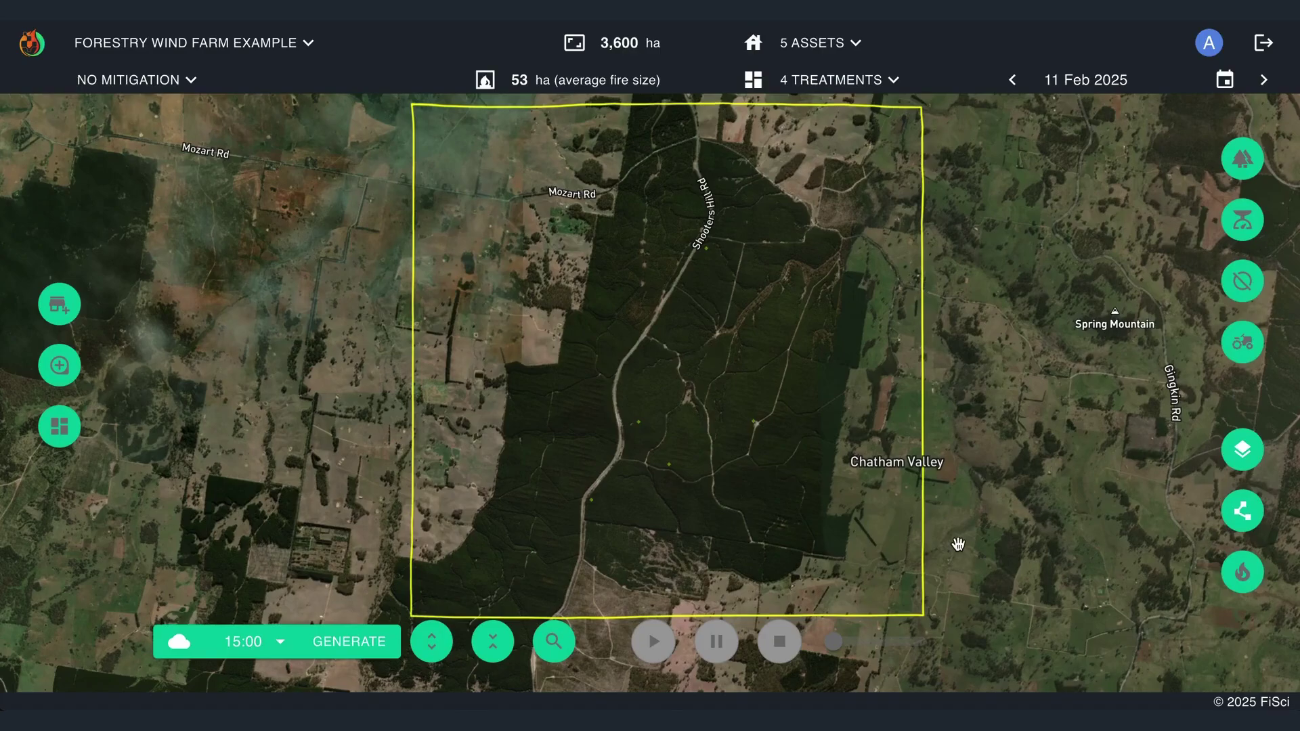
left_click(1248, 581)
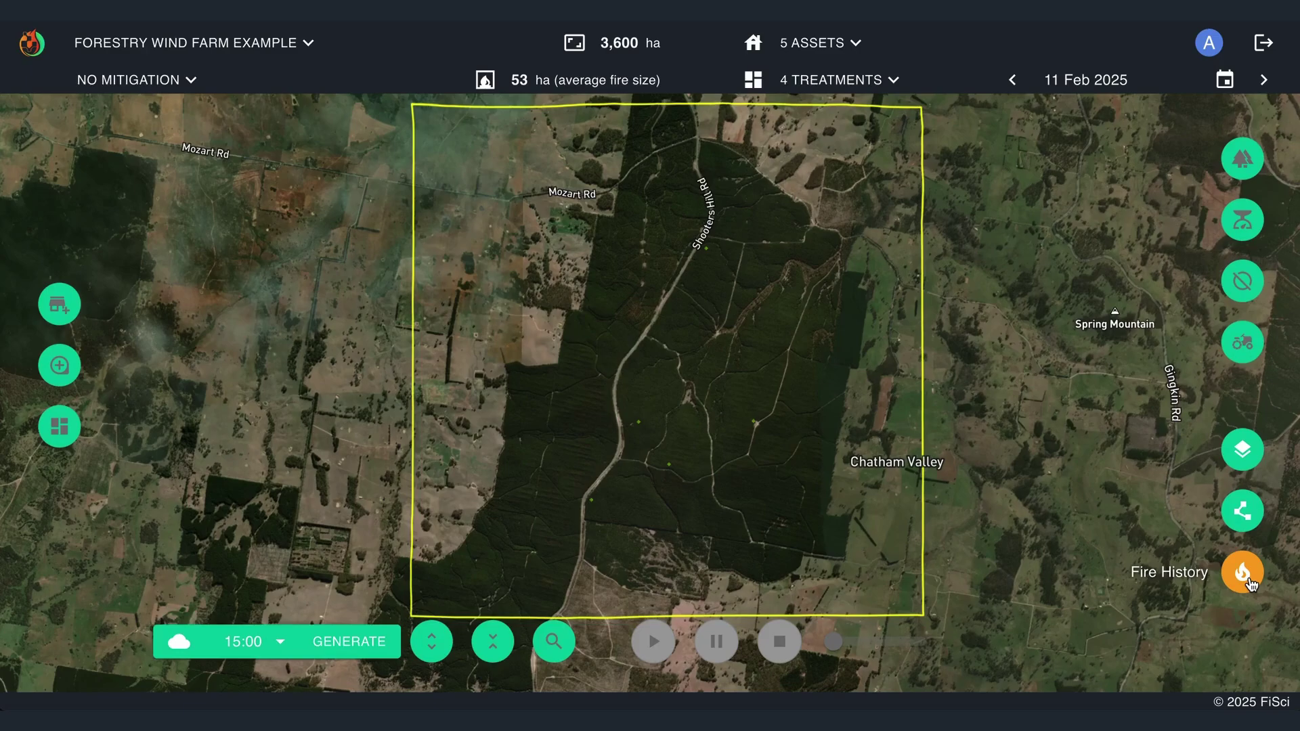
left_click(1242, 158)
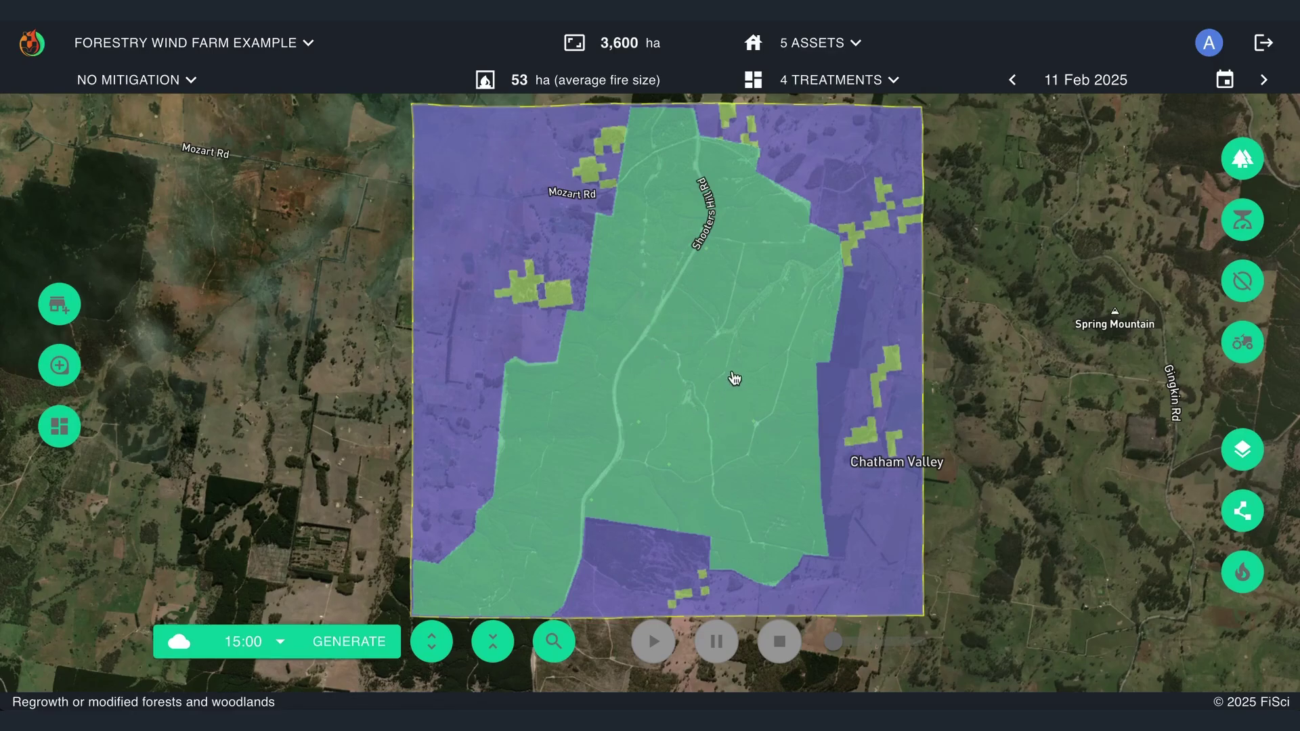
left_click(1237, 165)
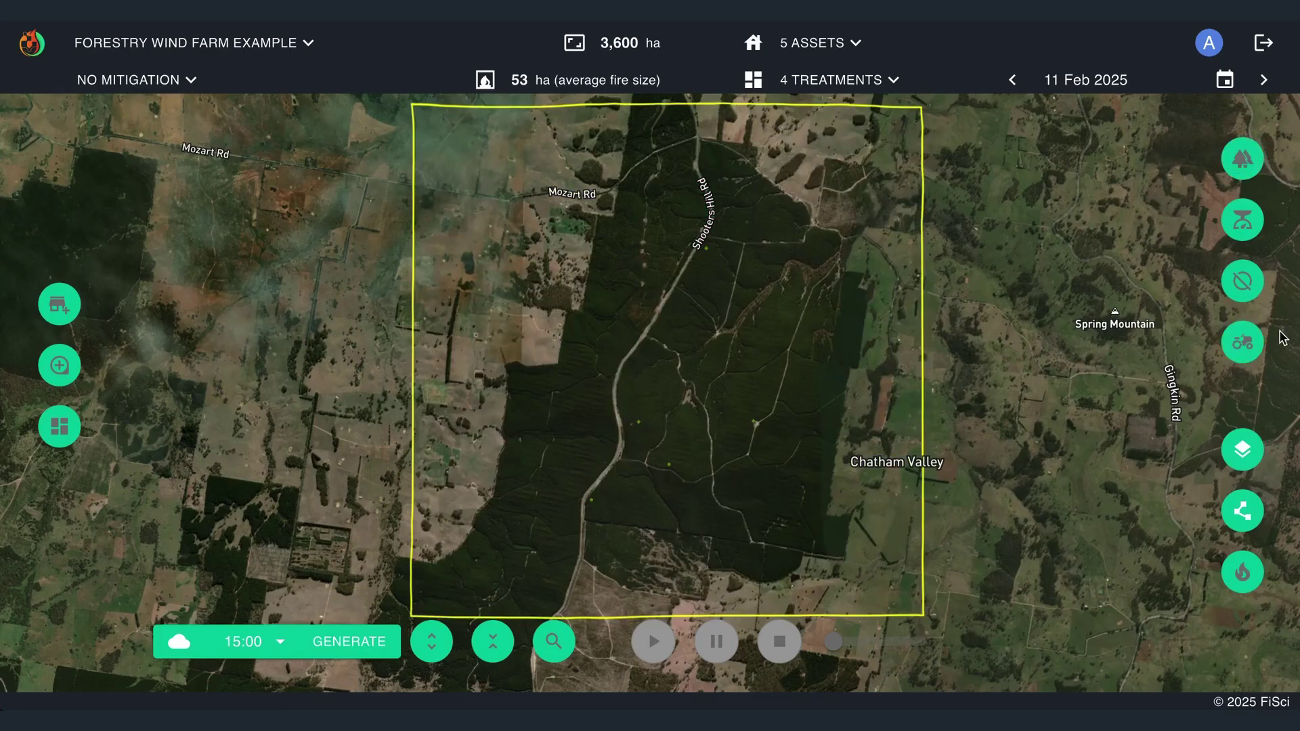
View the land treatments overlay and the green, yellow and red landscape overlay for the project area, leaving both hidden
left_click(1243, 342)
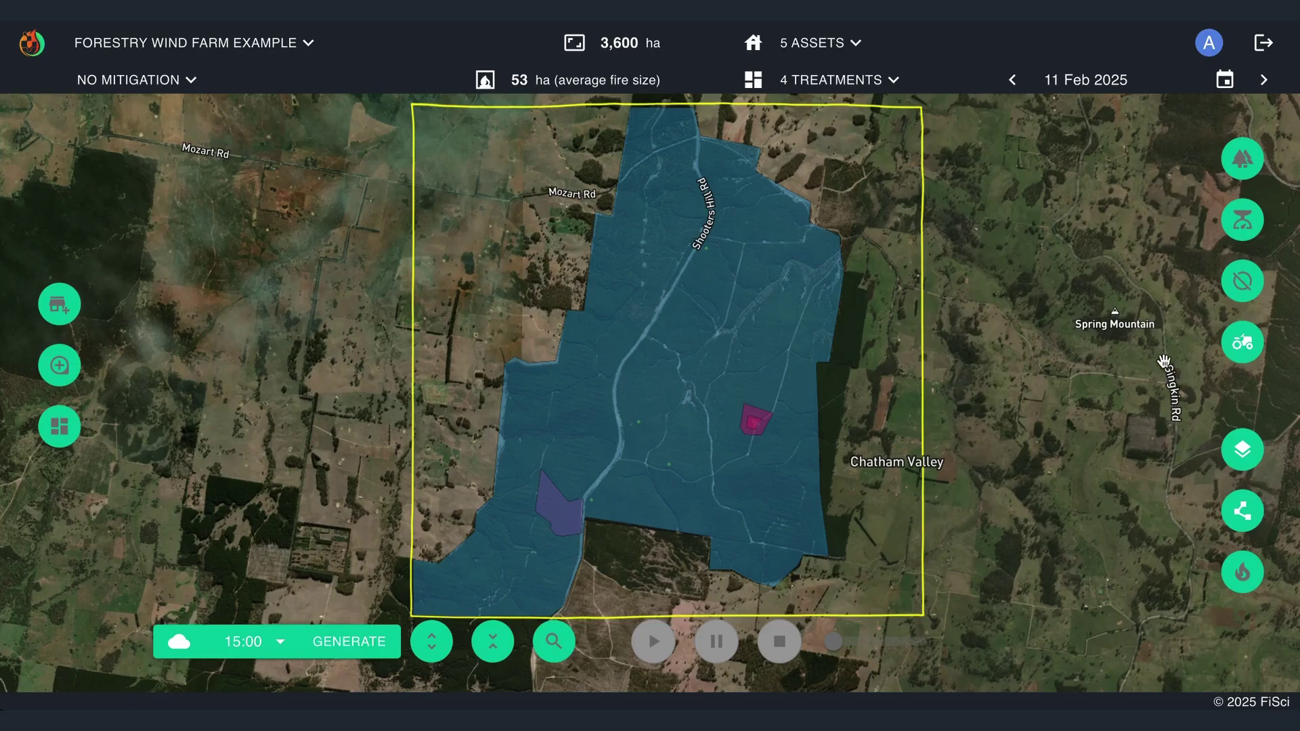
left_click(1241, 348)
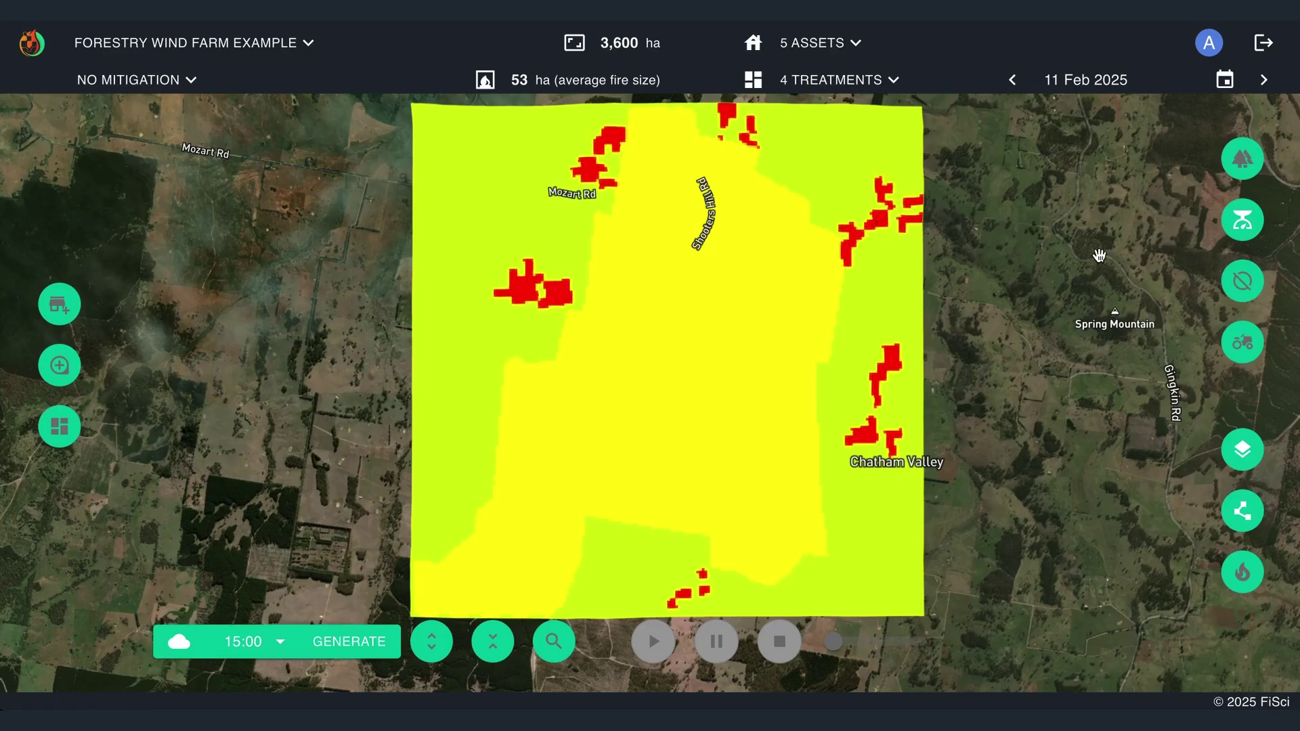
left_click(1243, 221)
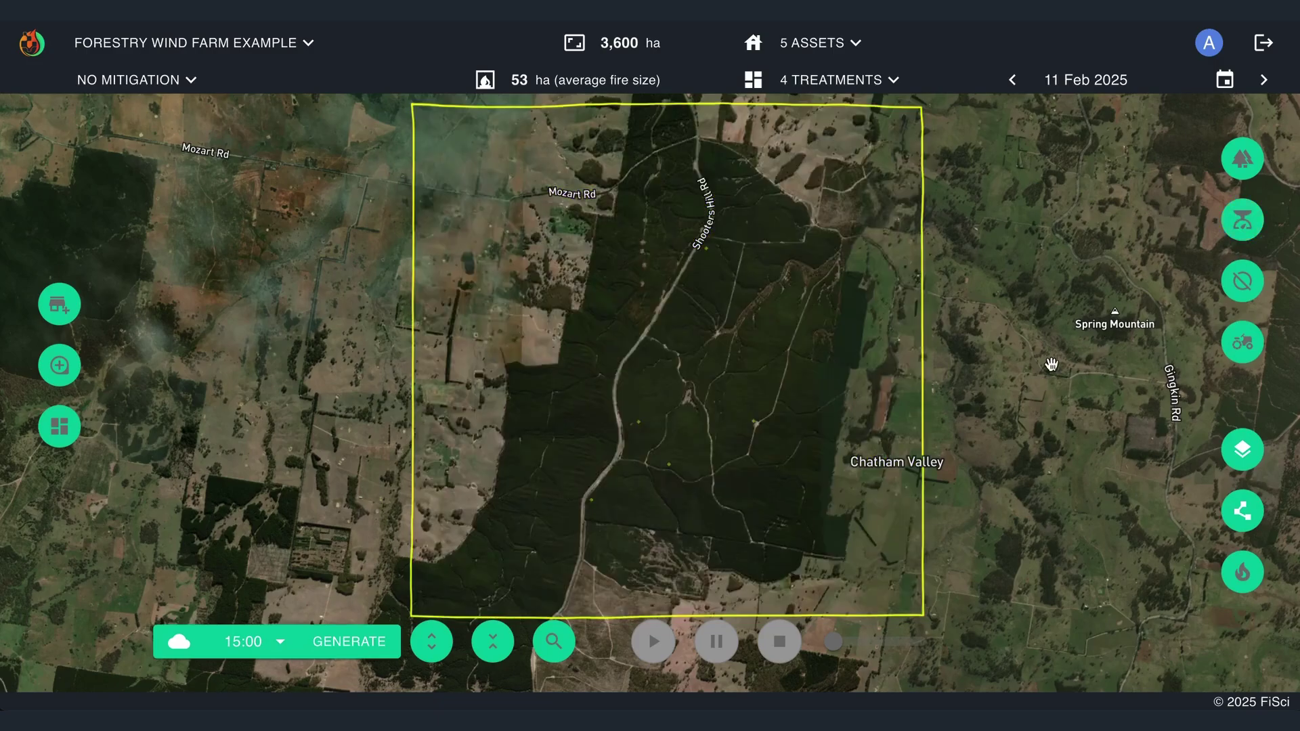
Review the Risk From grid across the project area, hide it and display the Risk To overlay
left_click(446, 649)
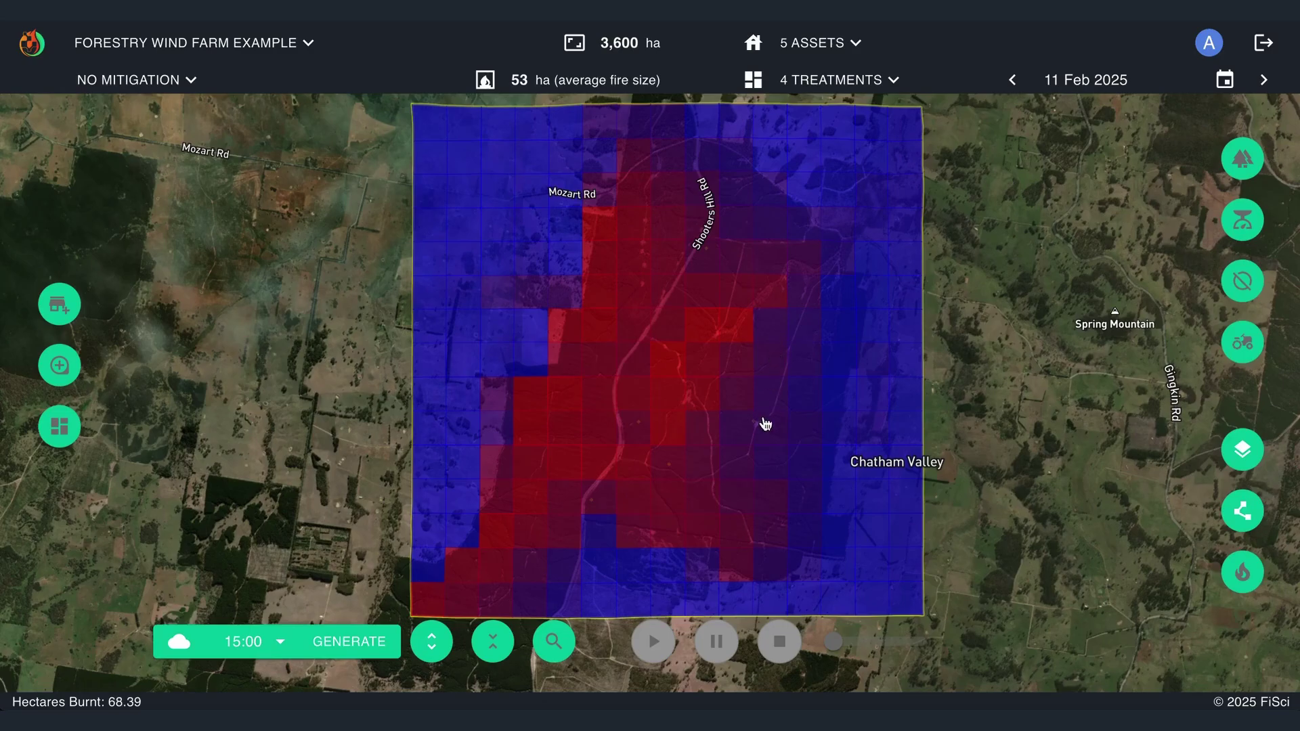
left_click(434, 651)
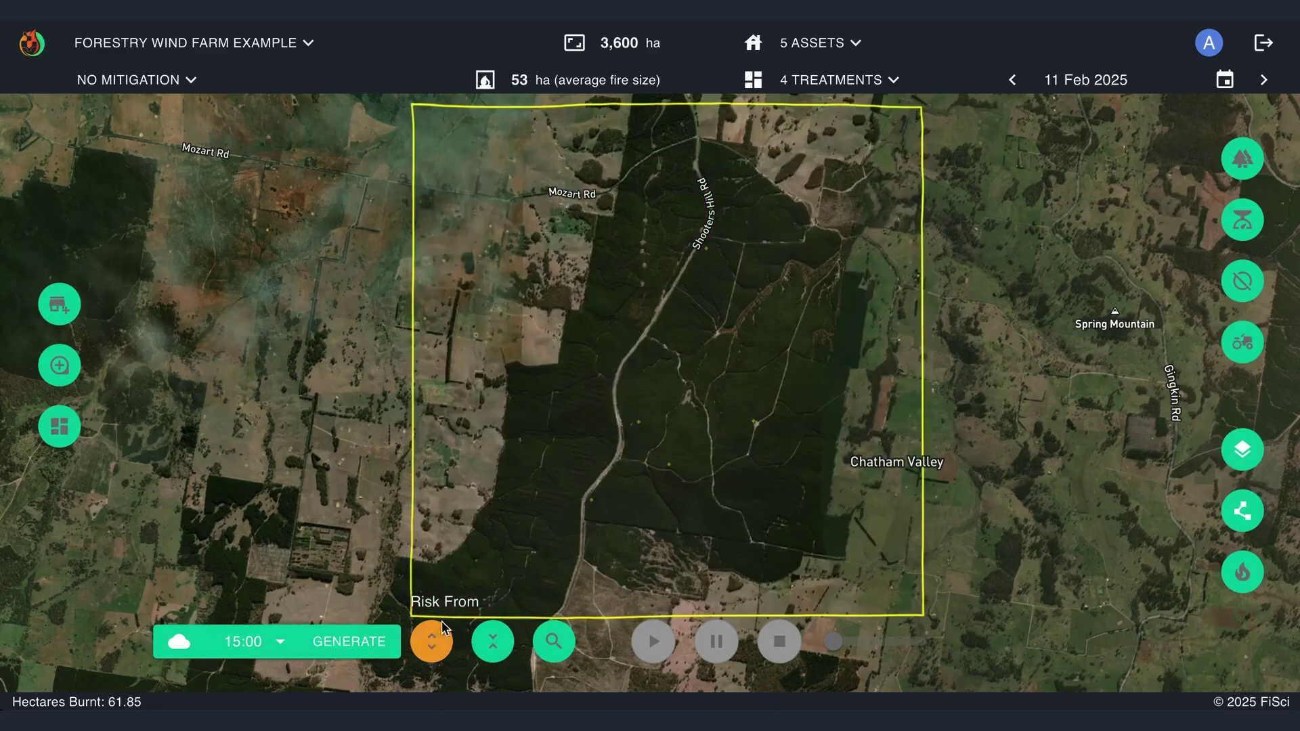
left_click(499, 643)
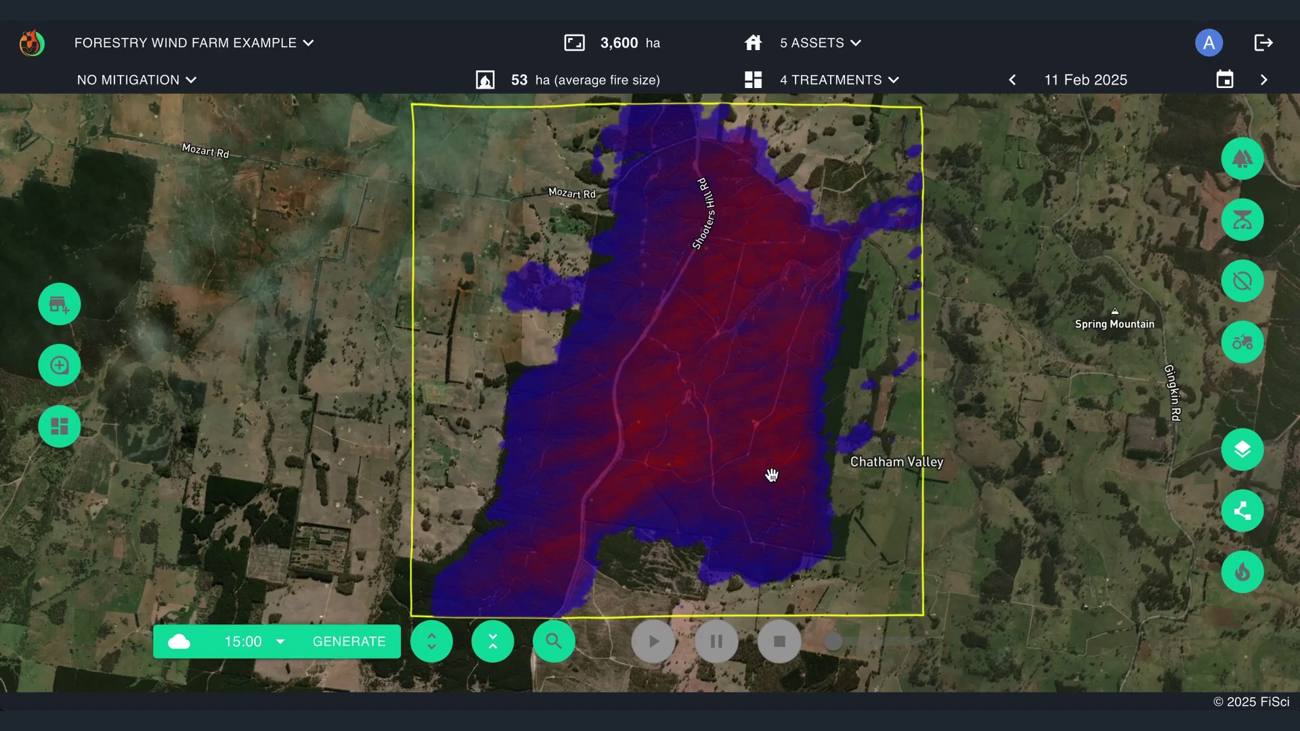
Inspect which grid cells threaten several forest locations and the turbine beside Johansens Rd, and close the Inspect mode
left_click(551, 641)
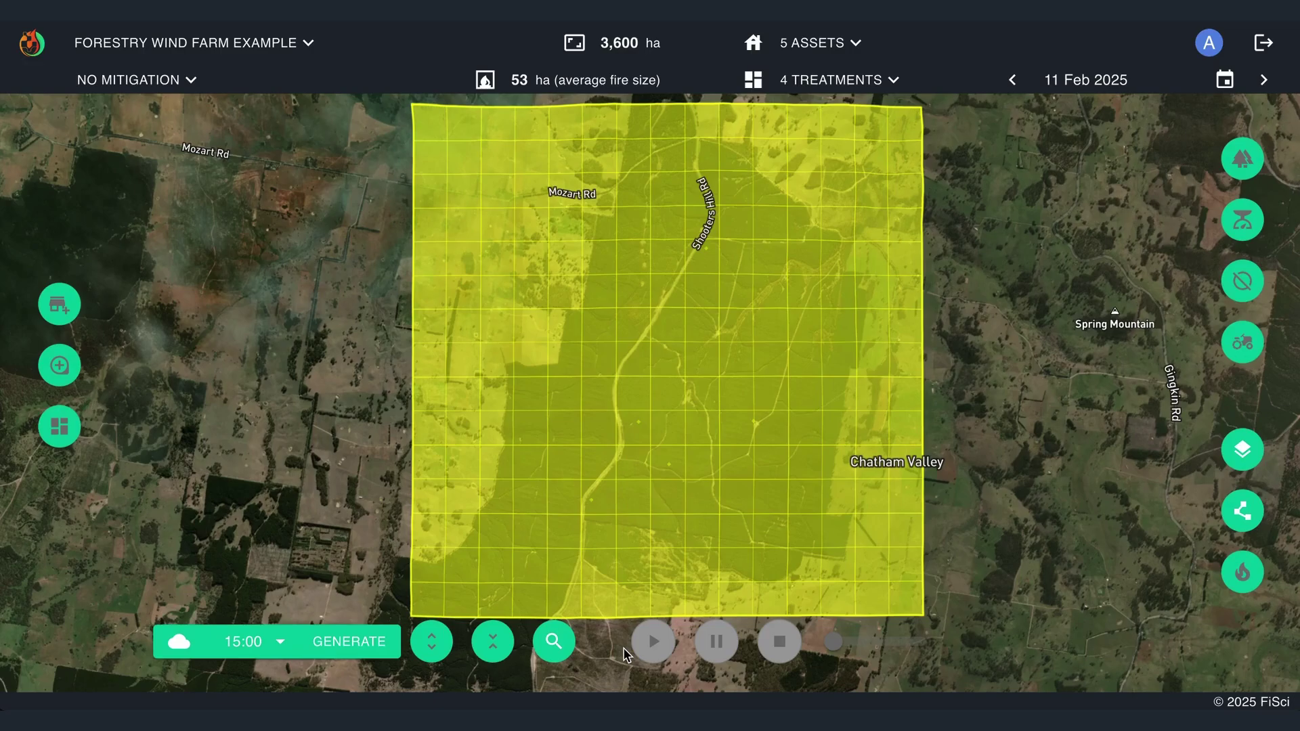
left_click(749, 427)
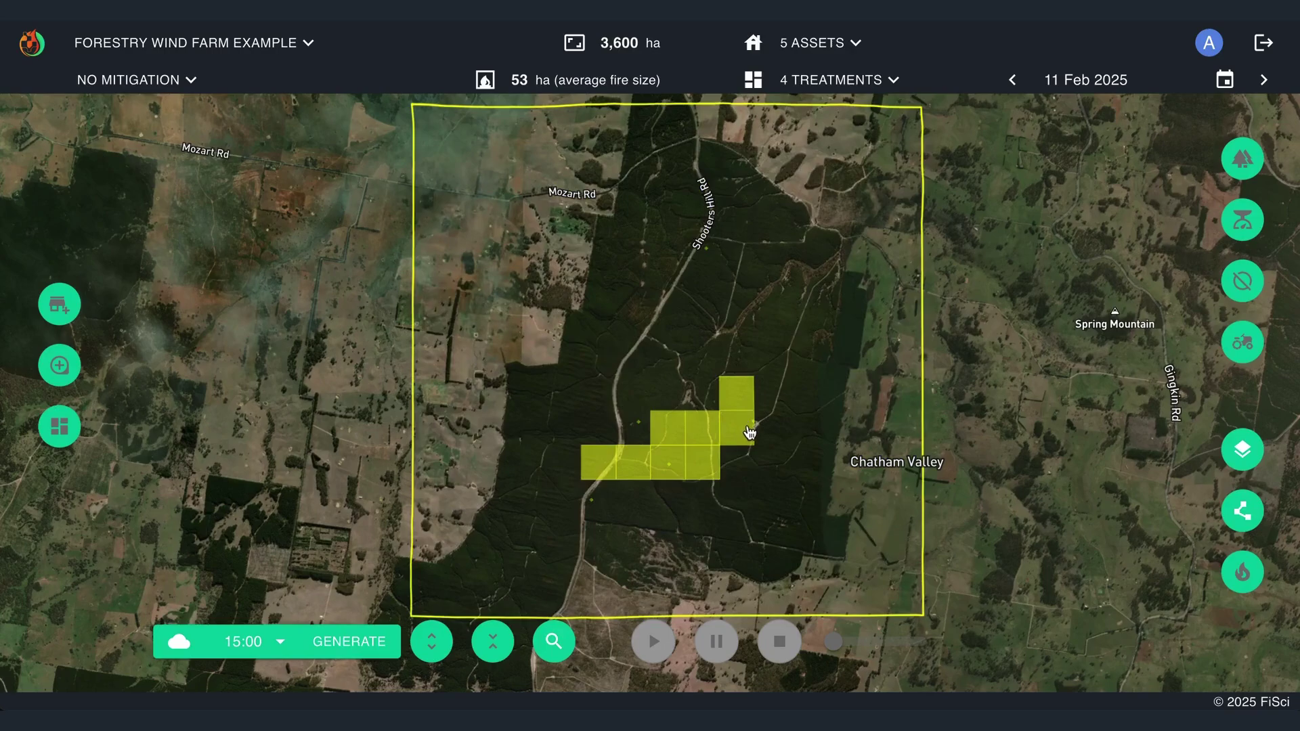
left_click(748, 470)
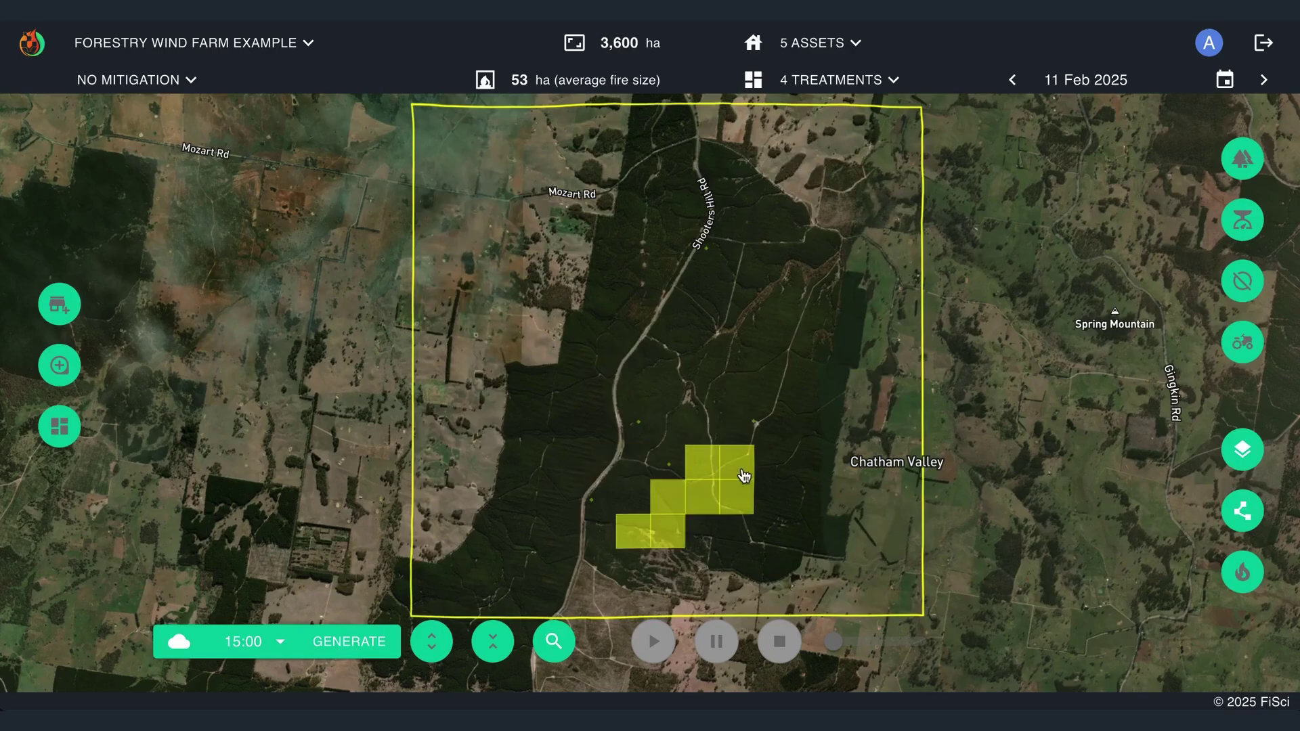
left_click(702, 345)
left_click(767, 344)
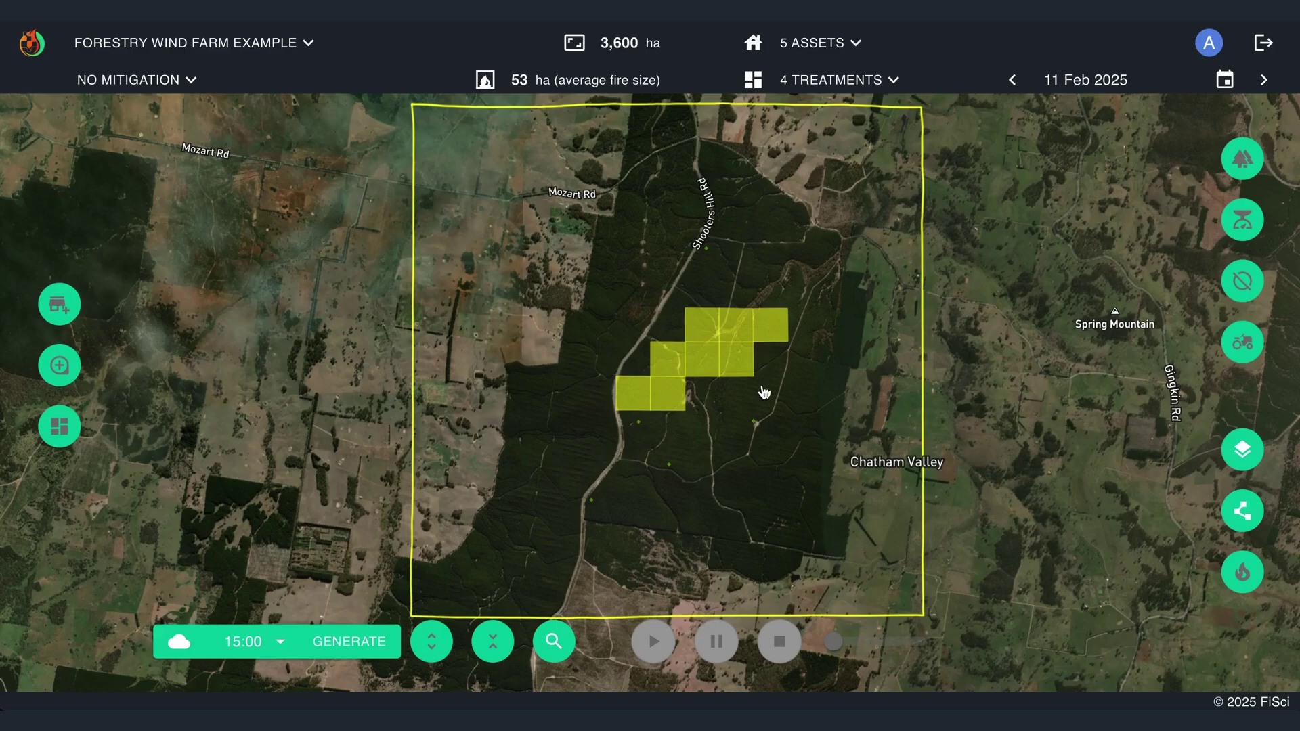
scroll(758, 426, "up", 5)
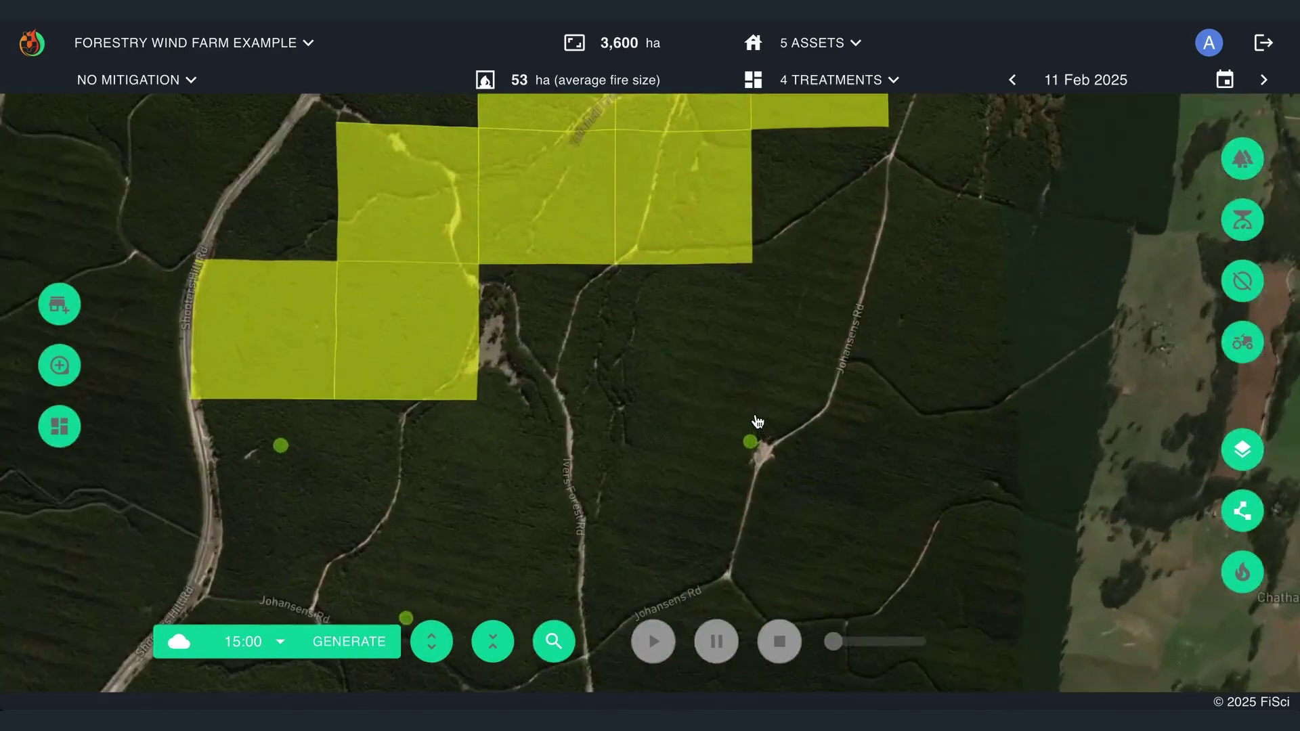
left_click(756, 449)
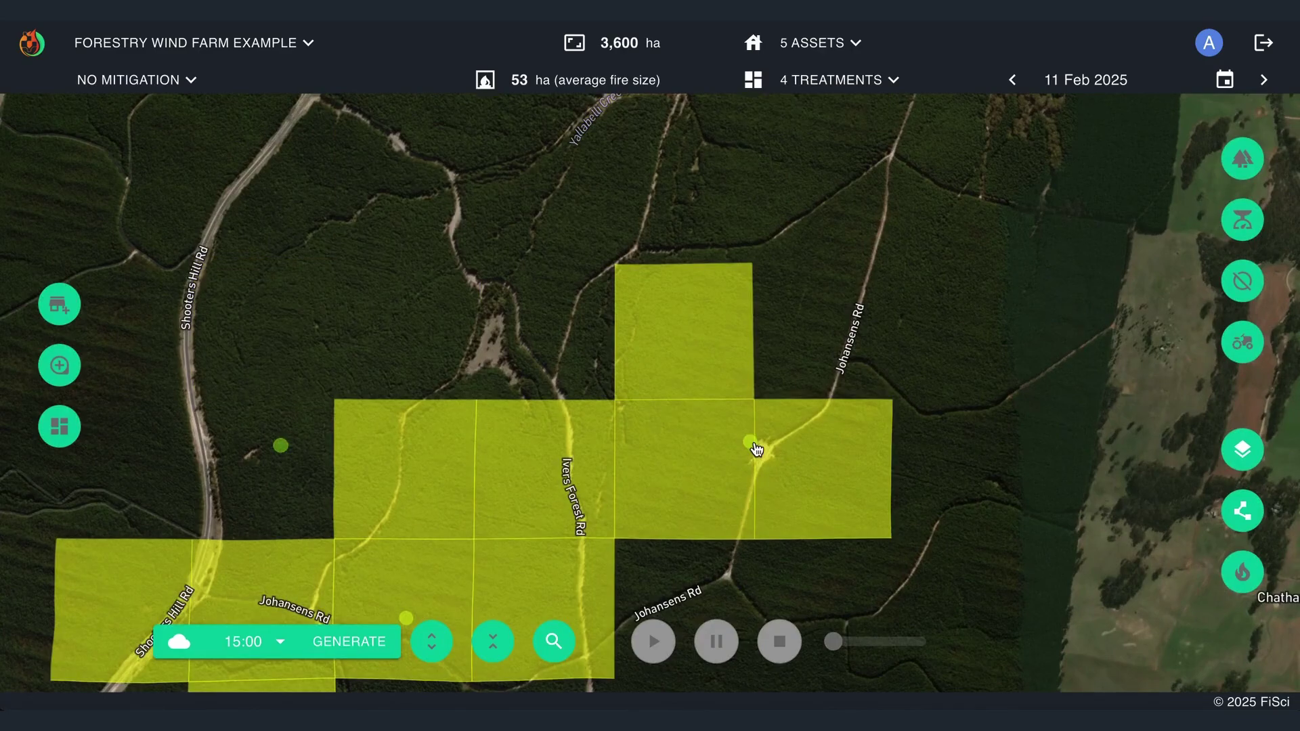
scroll(757, 449, "down", 3)
left_click_drag(757, 447, 759, 416)
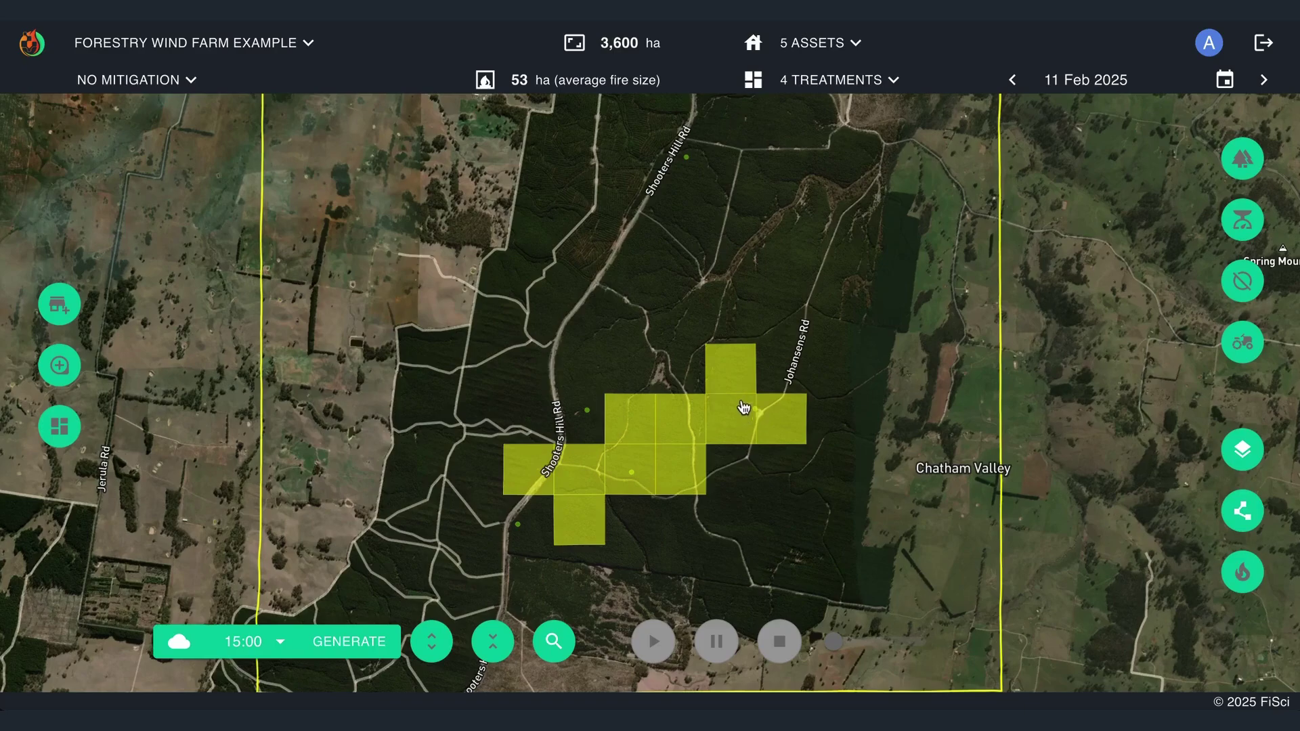
left_click(554, 648)
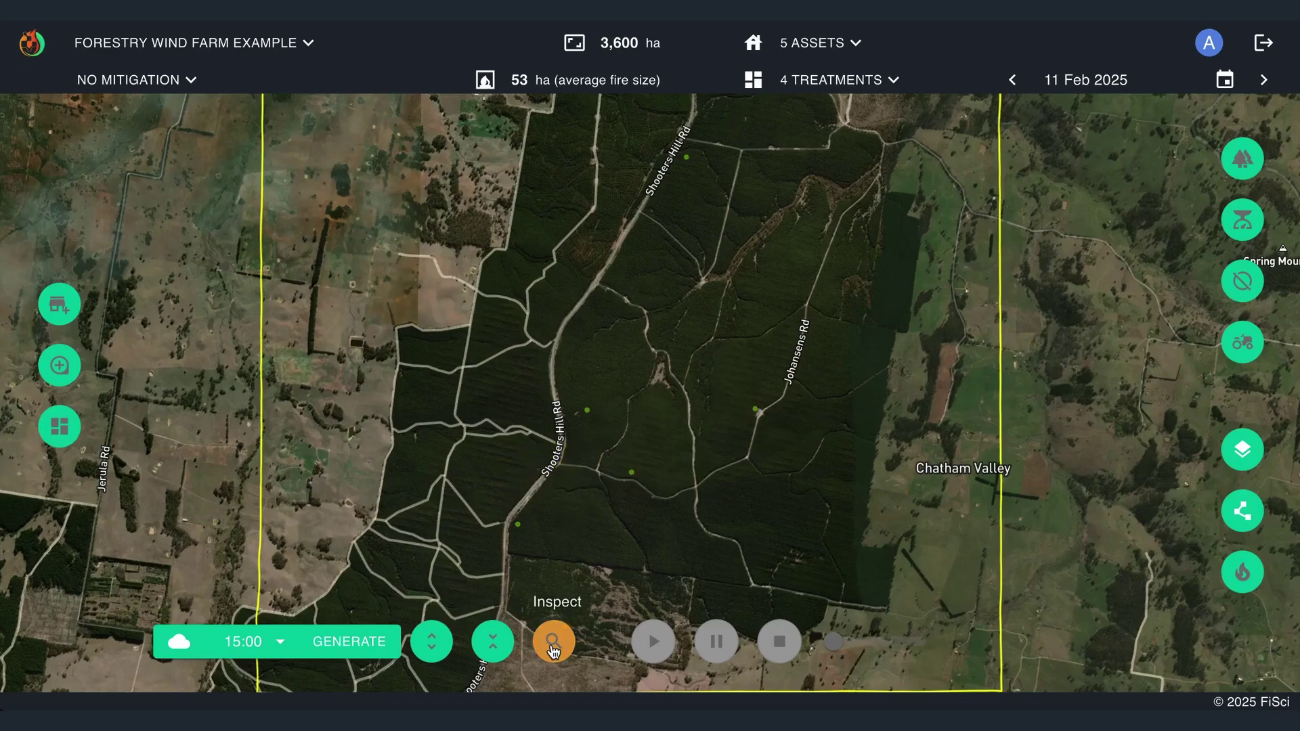
Choose an ignition cell near Johansens Rd from the Risk From grid, hide the grid and play its fire simulation
left_click(432, 642)
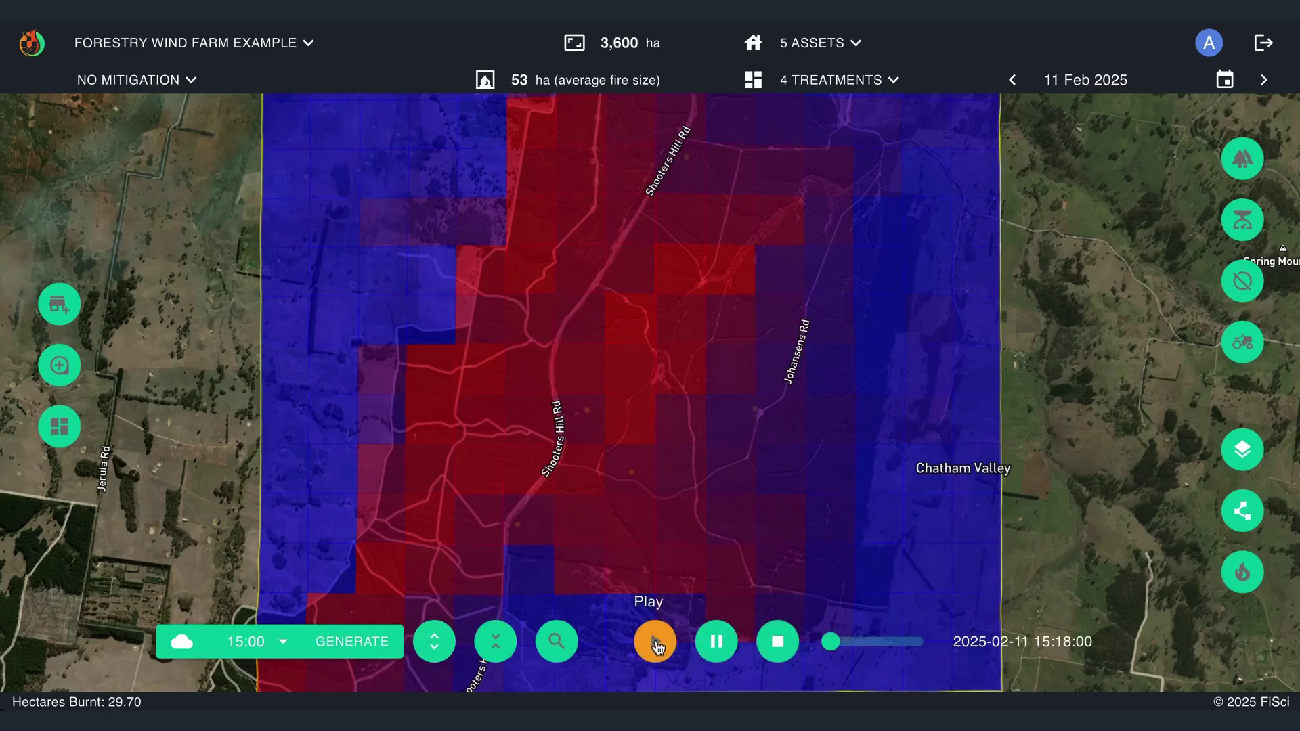
left_click(434, 642)
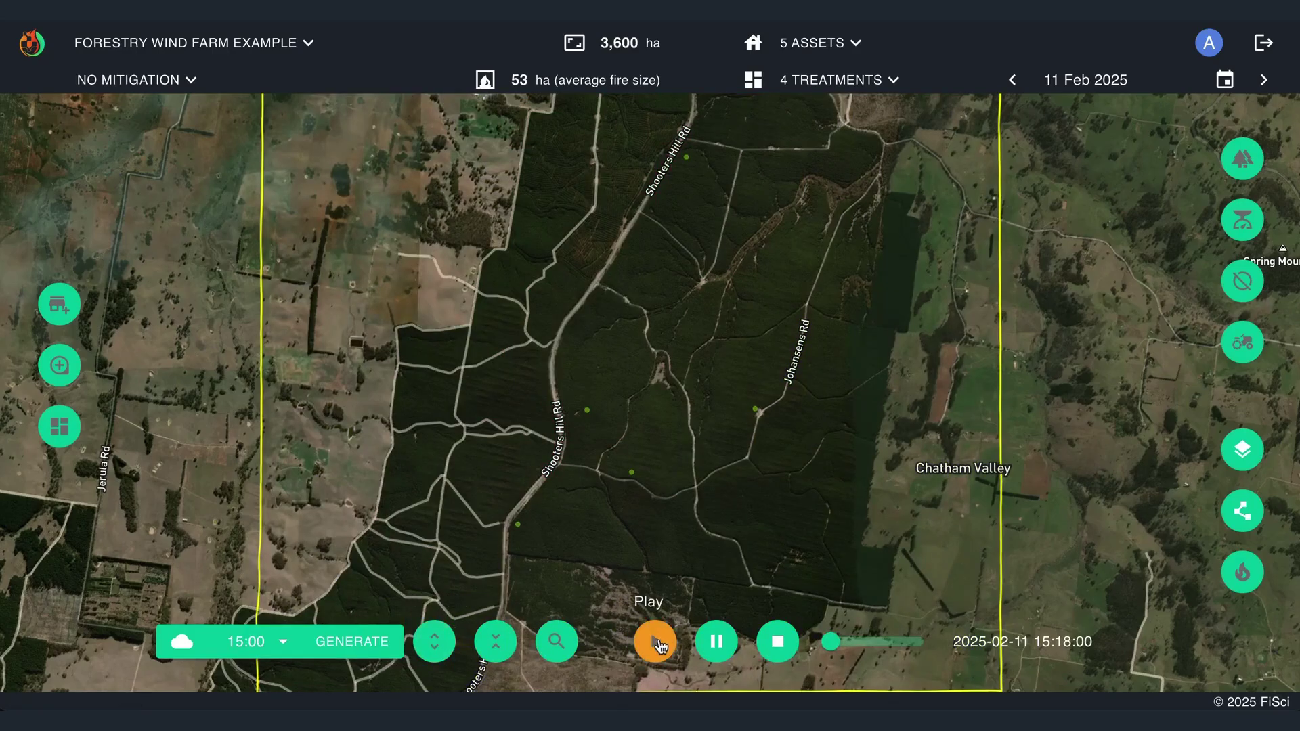
left_click(656, 642)
Watch the simulated fire spread near Johansens Rd from several tilted 3D angles, and stop the playback
left_click_drag(746, 369, 779, 295)
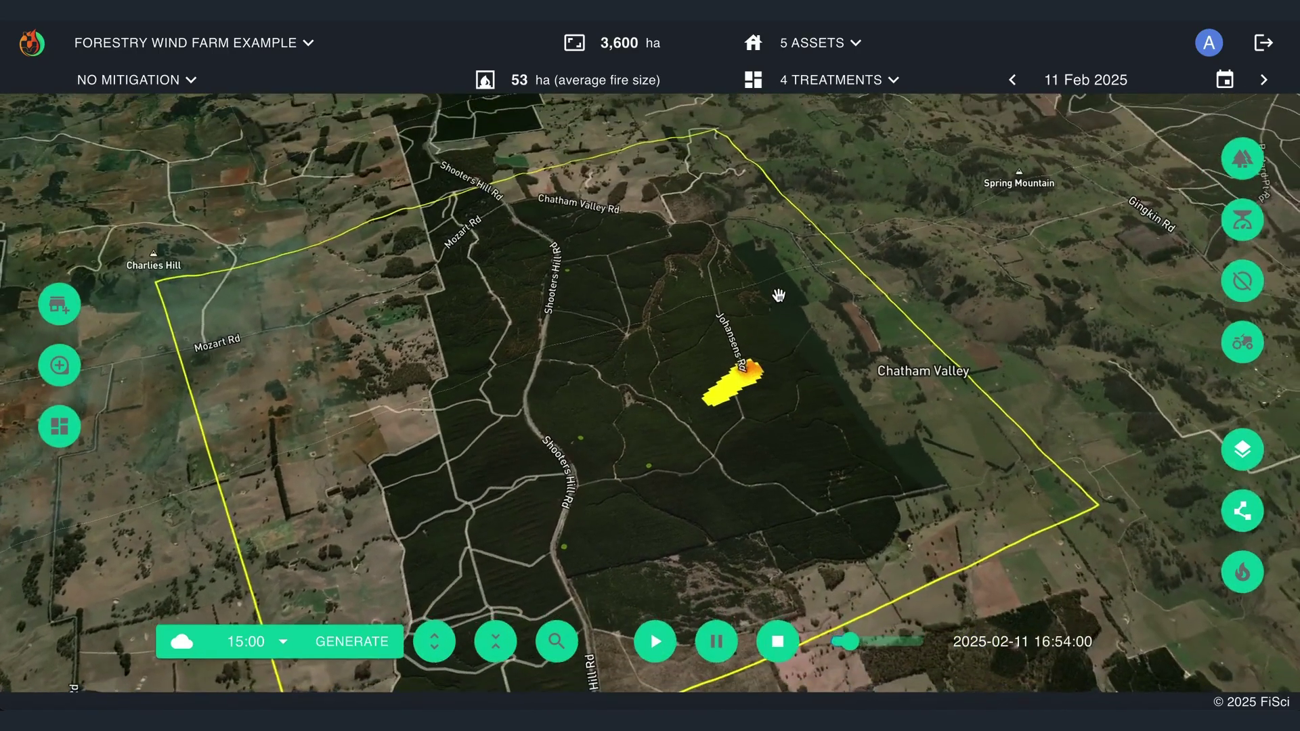
scroll(778, 296, "up", 3)
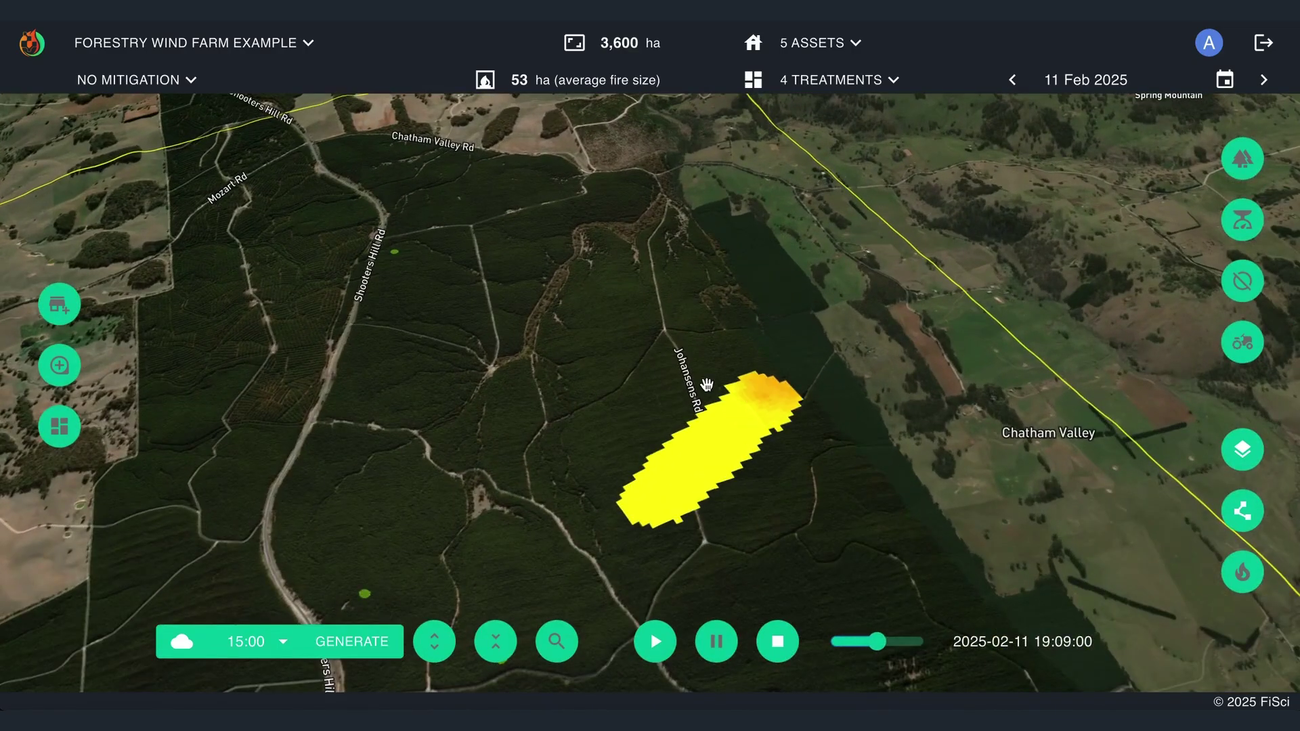
left_click_drag(706, 385, 715, 313)
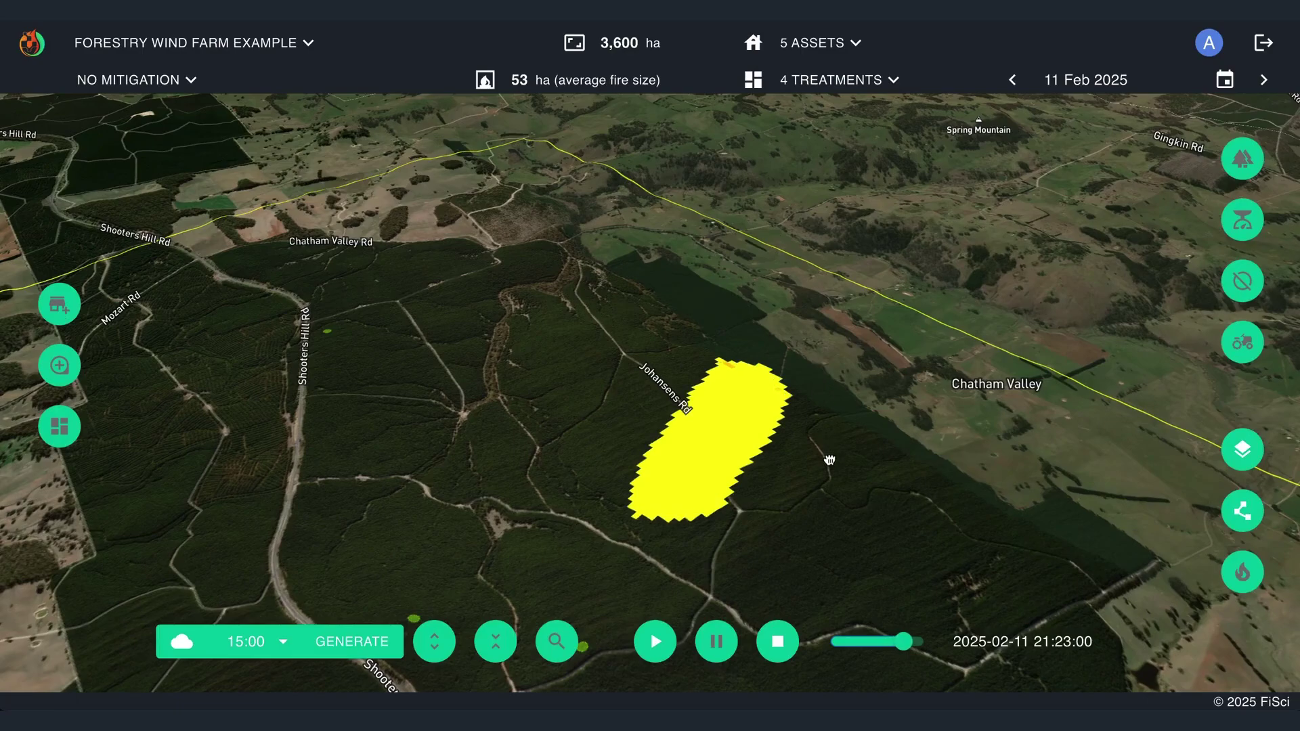
left_click_drag(829, 460, 675, 424)
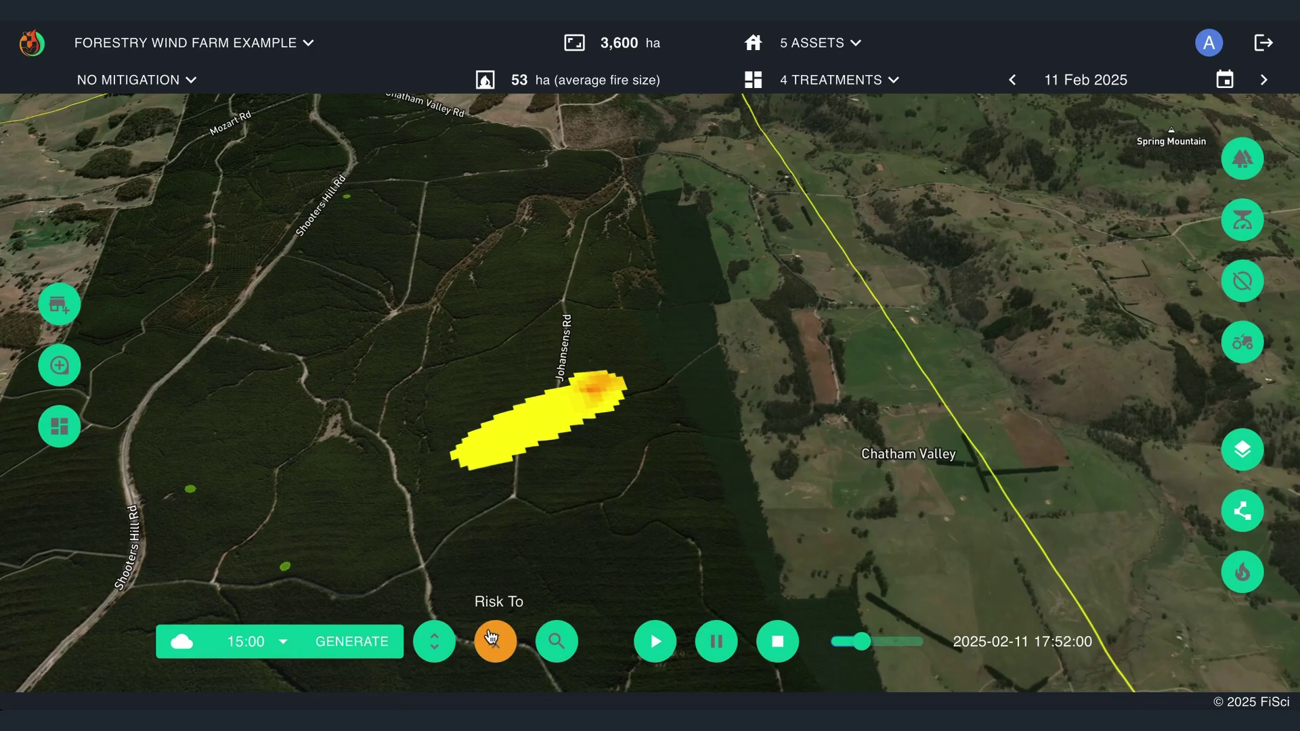
left_click_drag(670, 561, 691, 505)
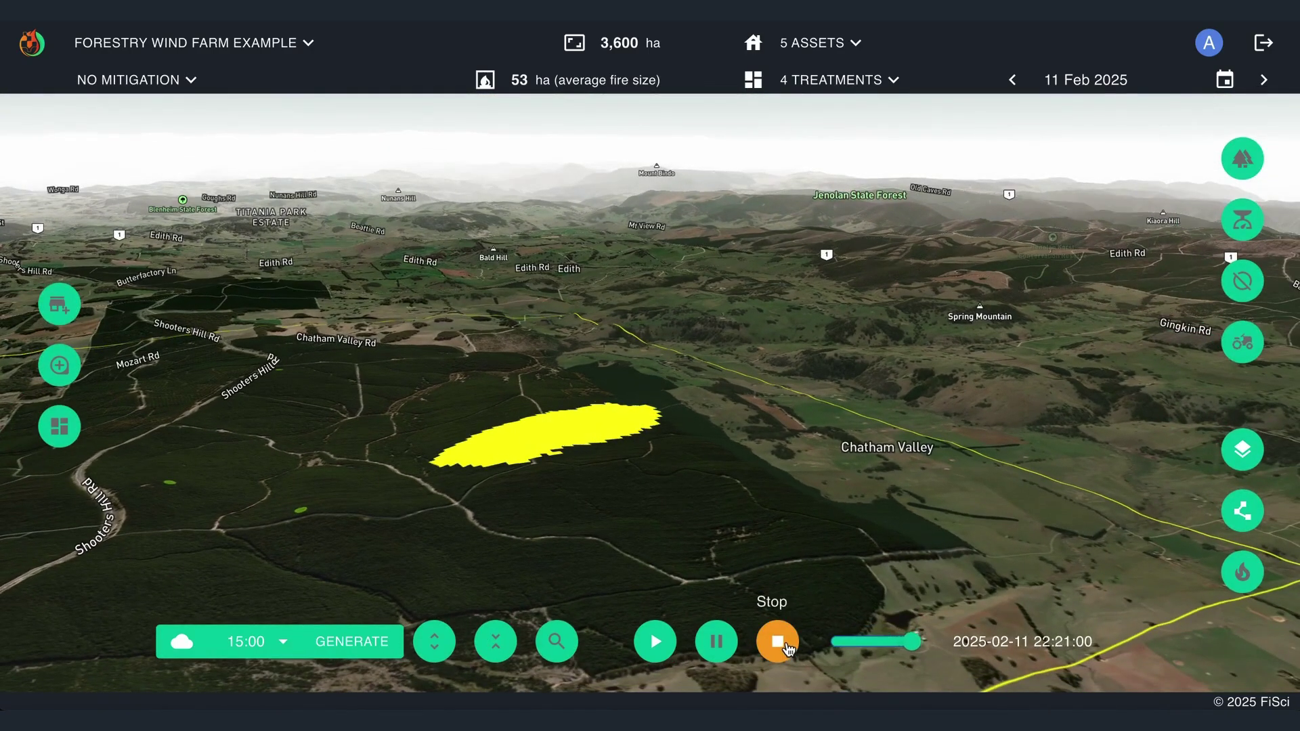
left_click(786, 646)
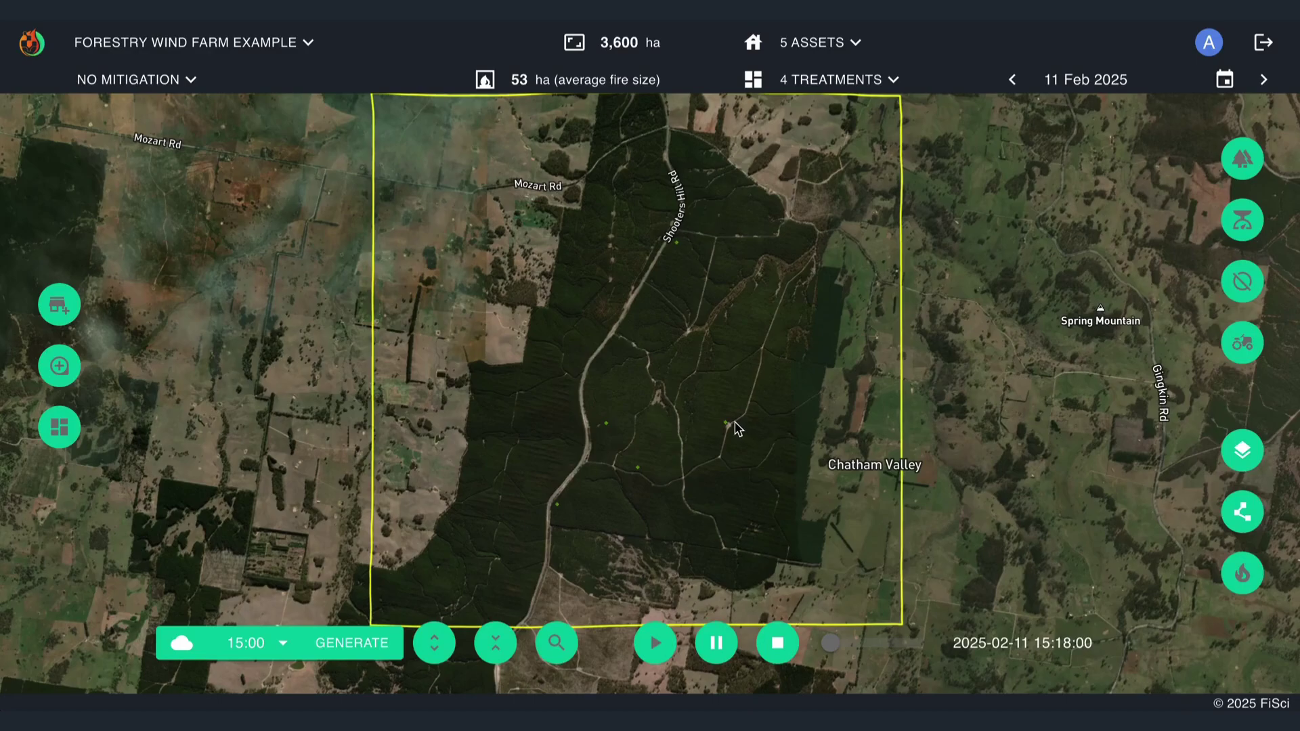
Display the treatments overlay around the turbine beside Johansens Rd and examine its inner and outer protection zones
scroll(734, 421, "up", 5)
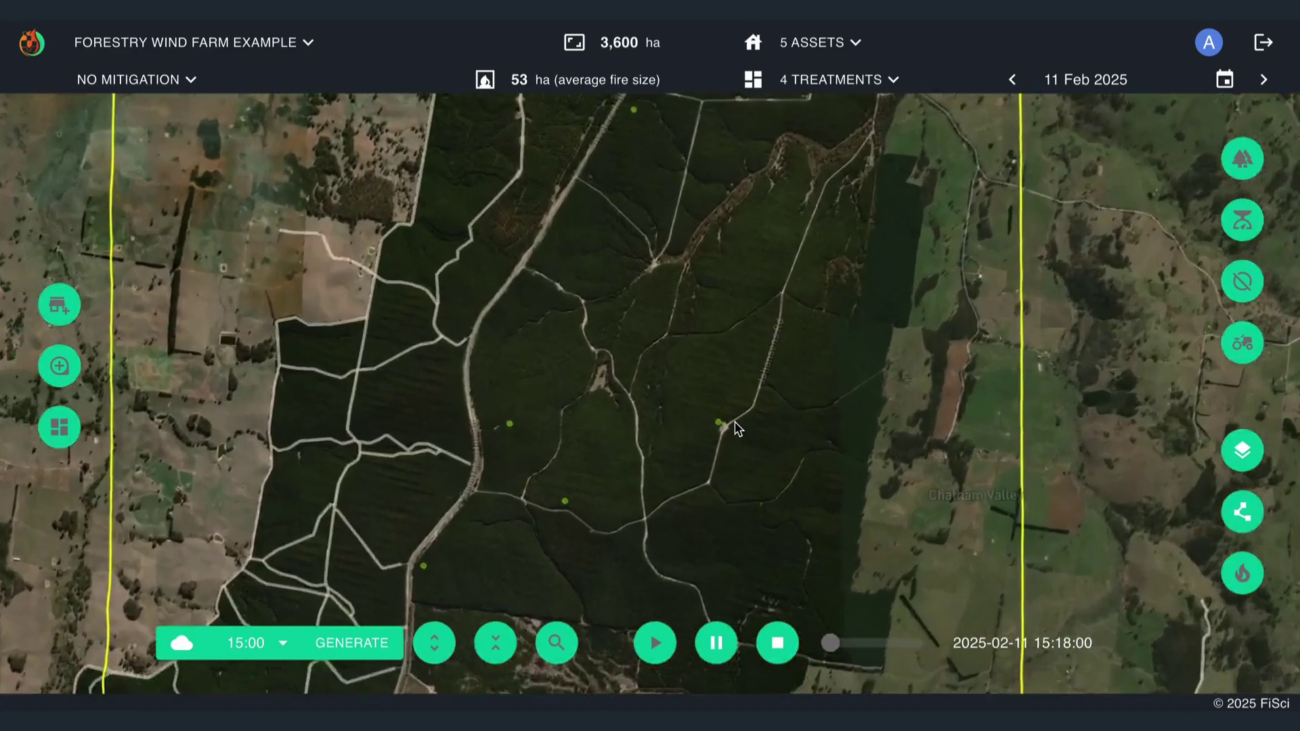
scroll(716, 432, "up", 1)
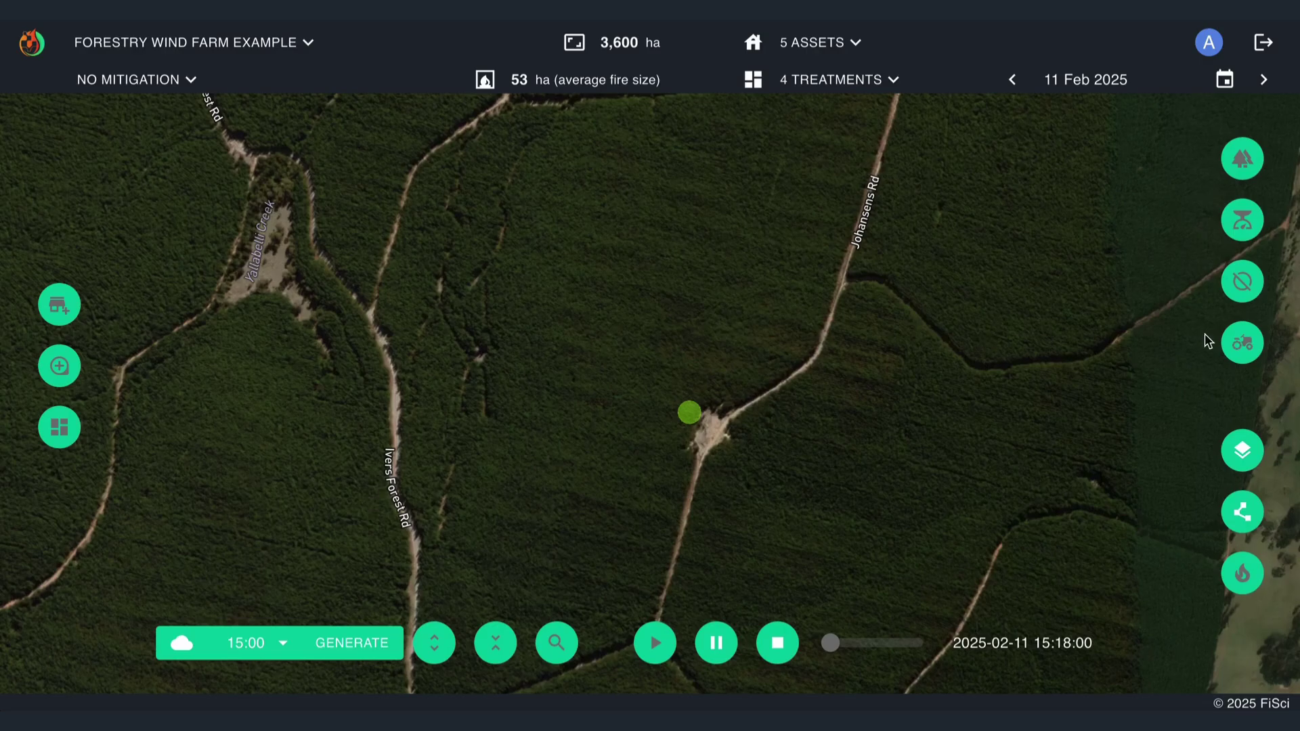
left_click(1236, 349)
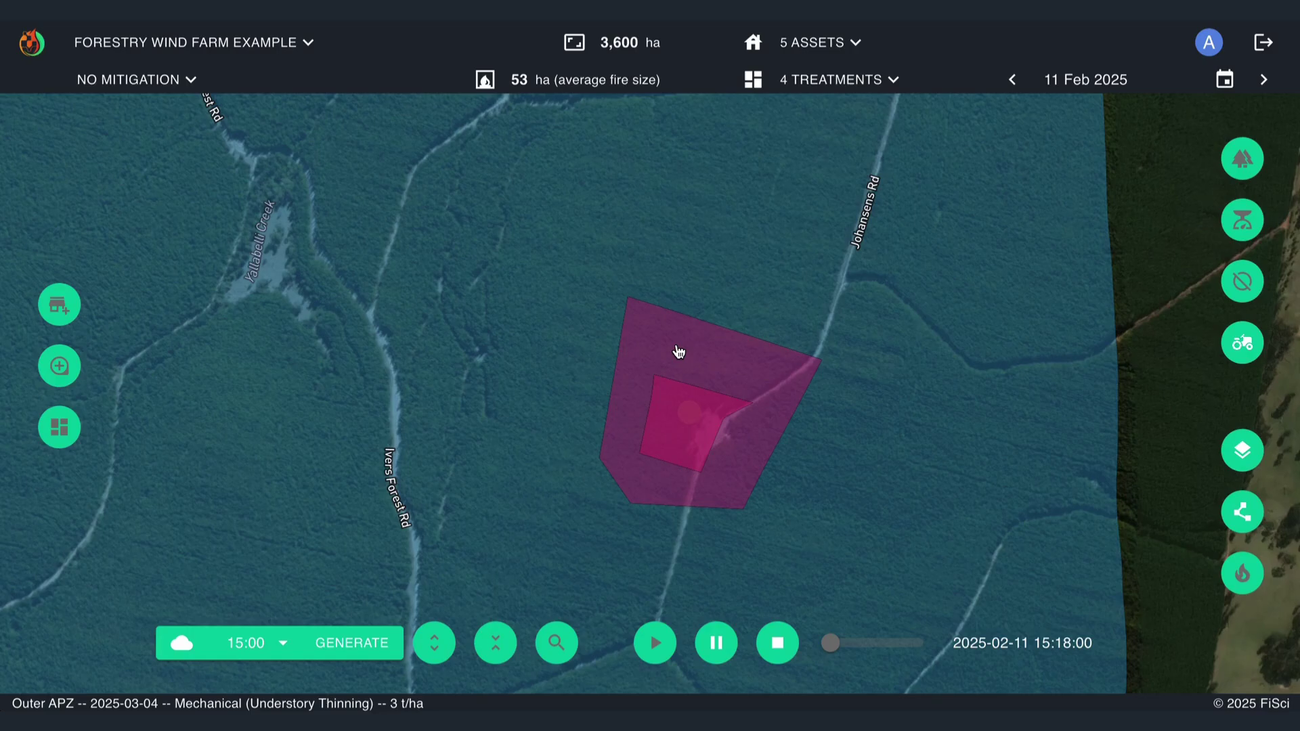
Examine the purple treatment block west of Shooters Hill Rd and its place within the surrounding plantation
scroll(677, 351, "down", 5)
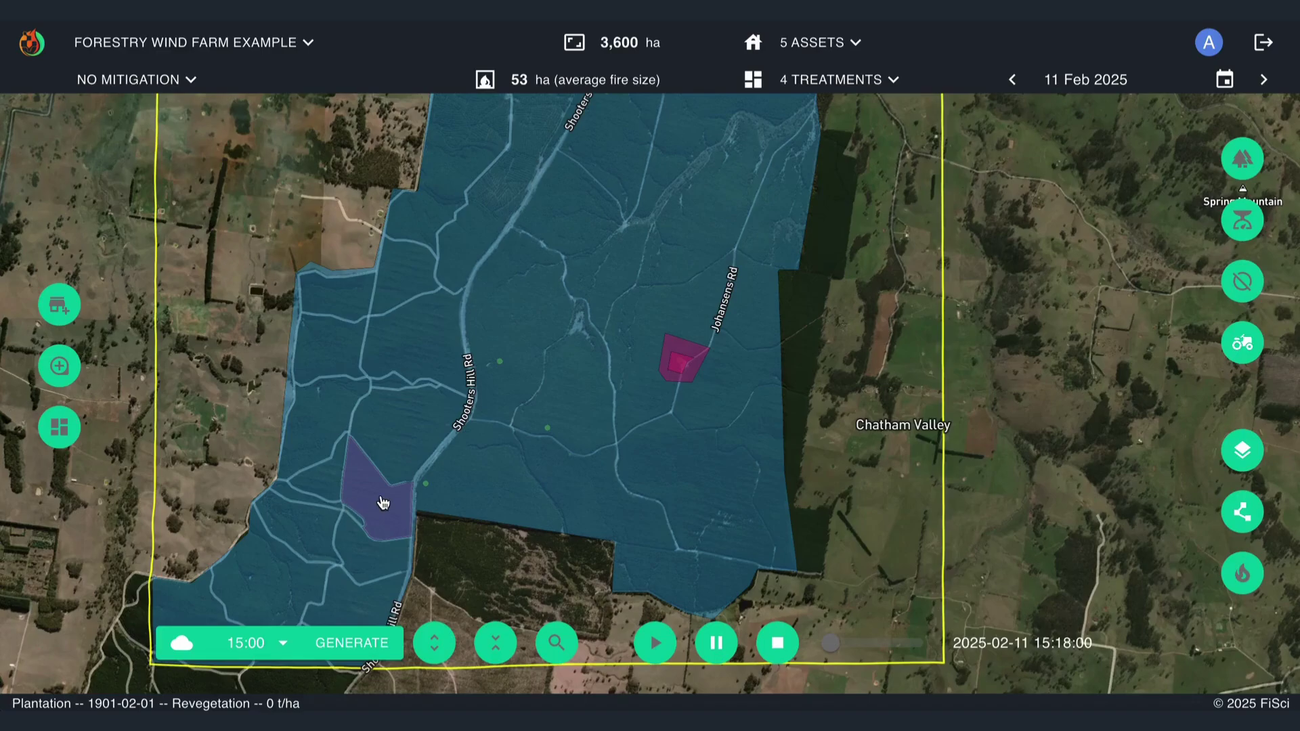
scroll(386, 509, "up", 3)
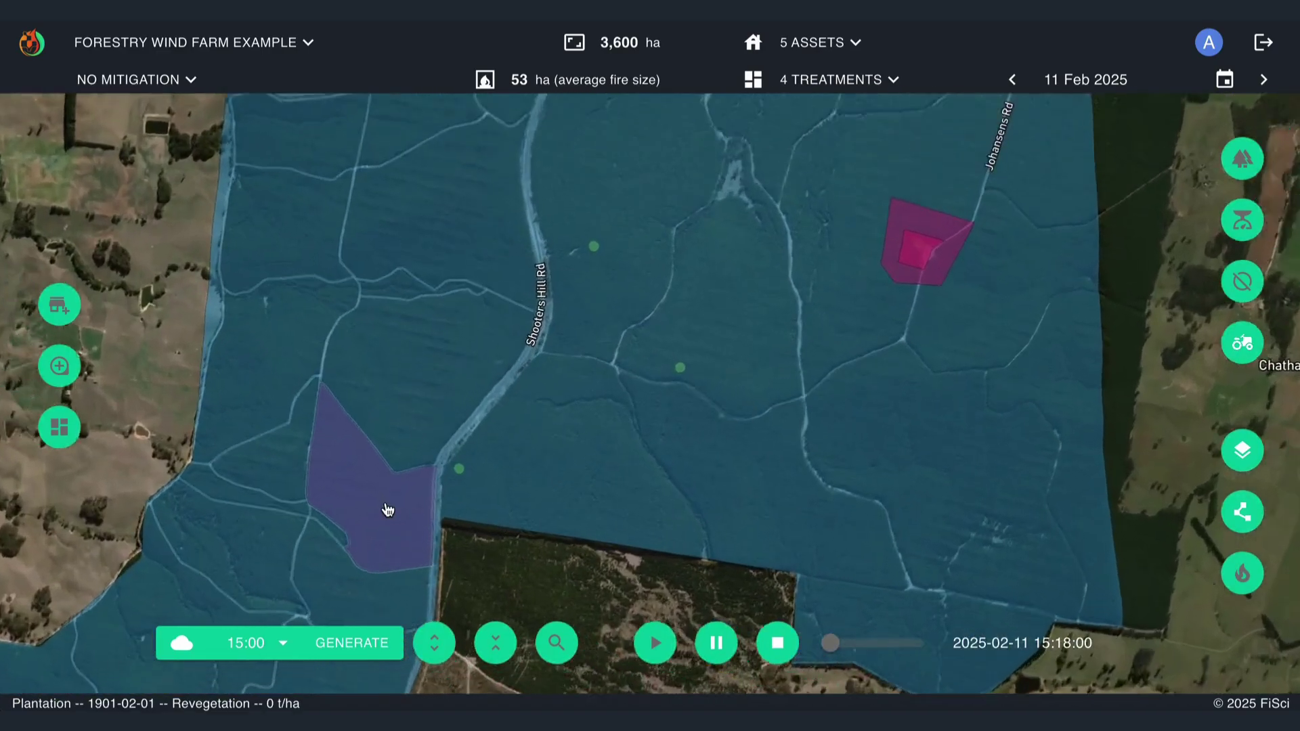
scroll(434, 521, "down", 3)
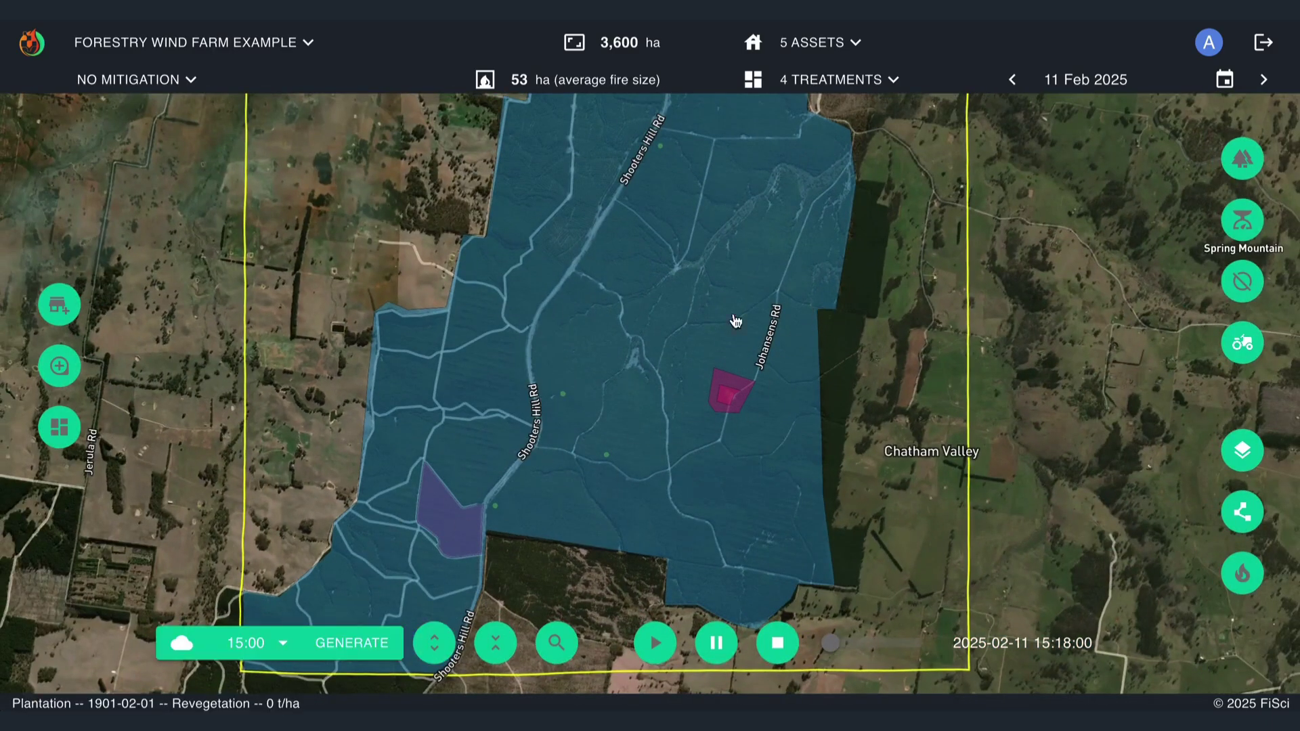
left_click_drag(719, 300, 707, 359)
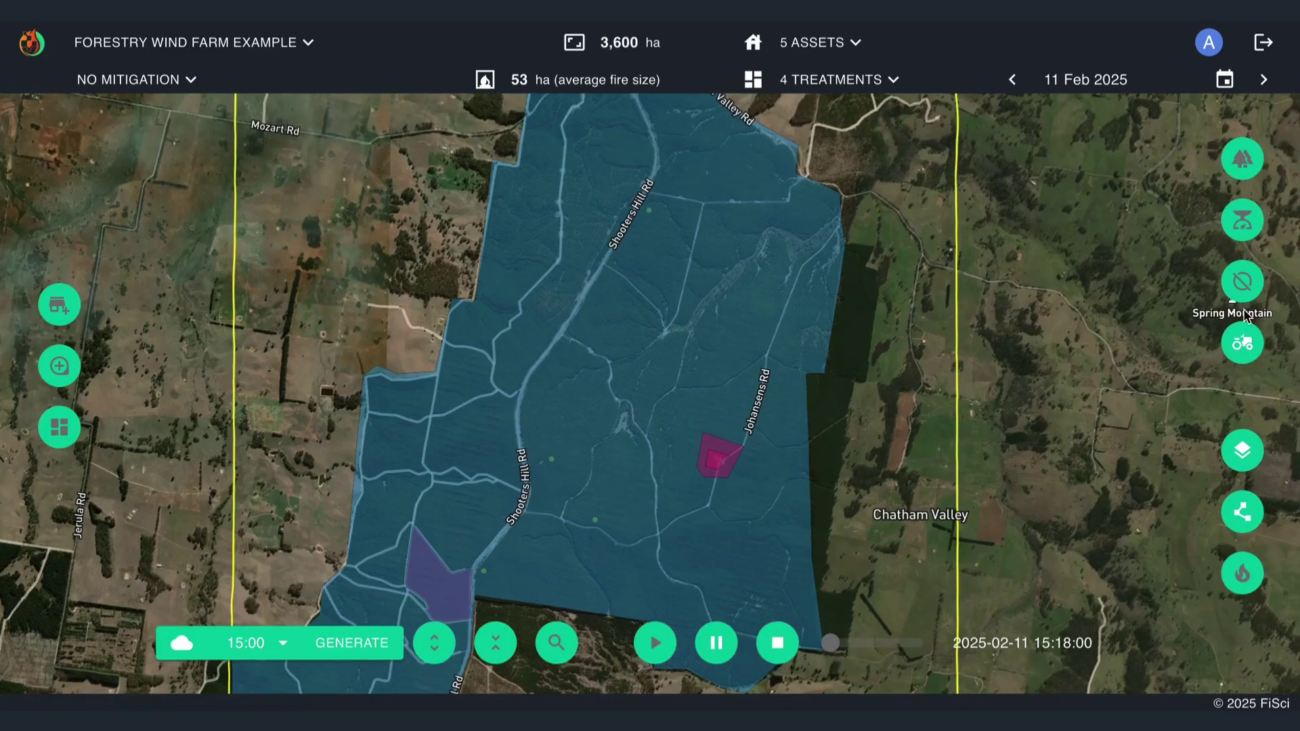
Hide the treatments overlay and change the analysis date to 7 April 2025
left_click(1243, 347)
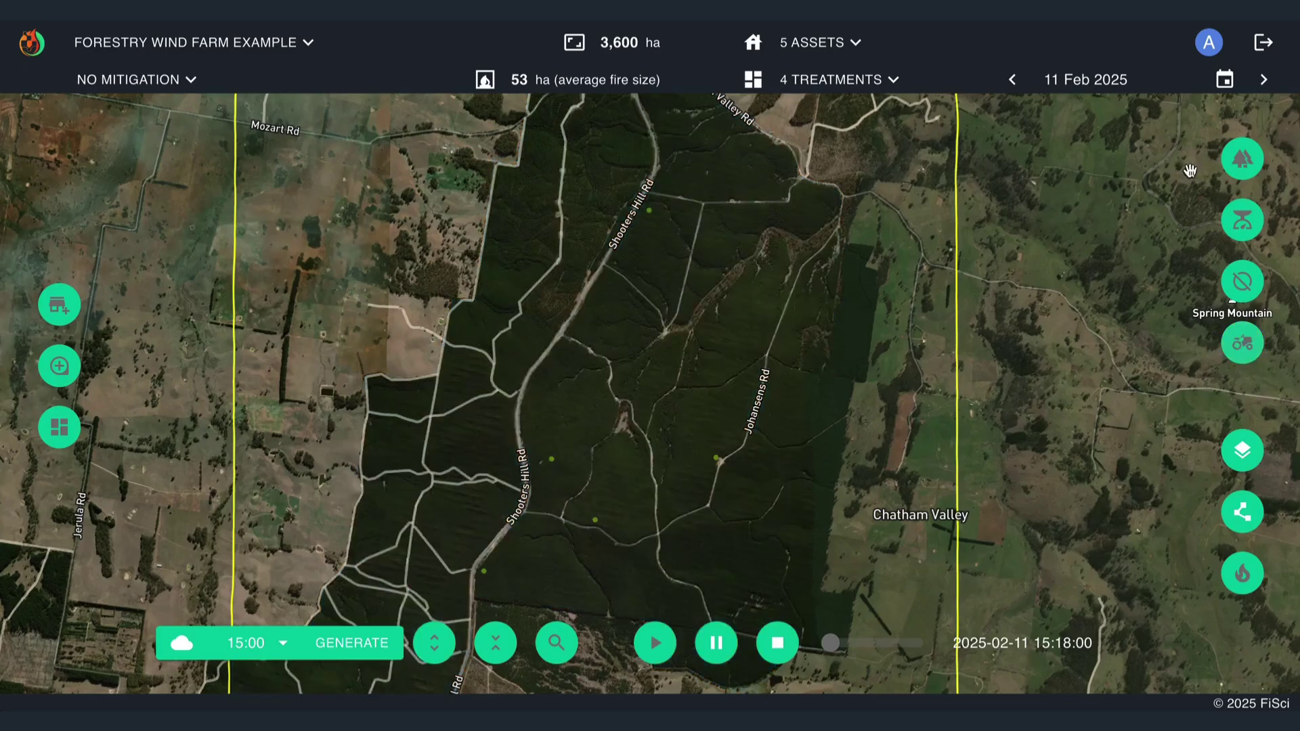
left_click(1224, 79)
left_click(1216, 136)
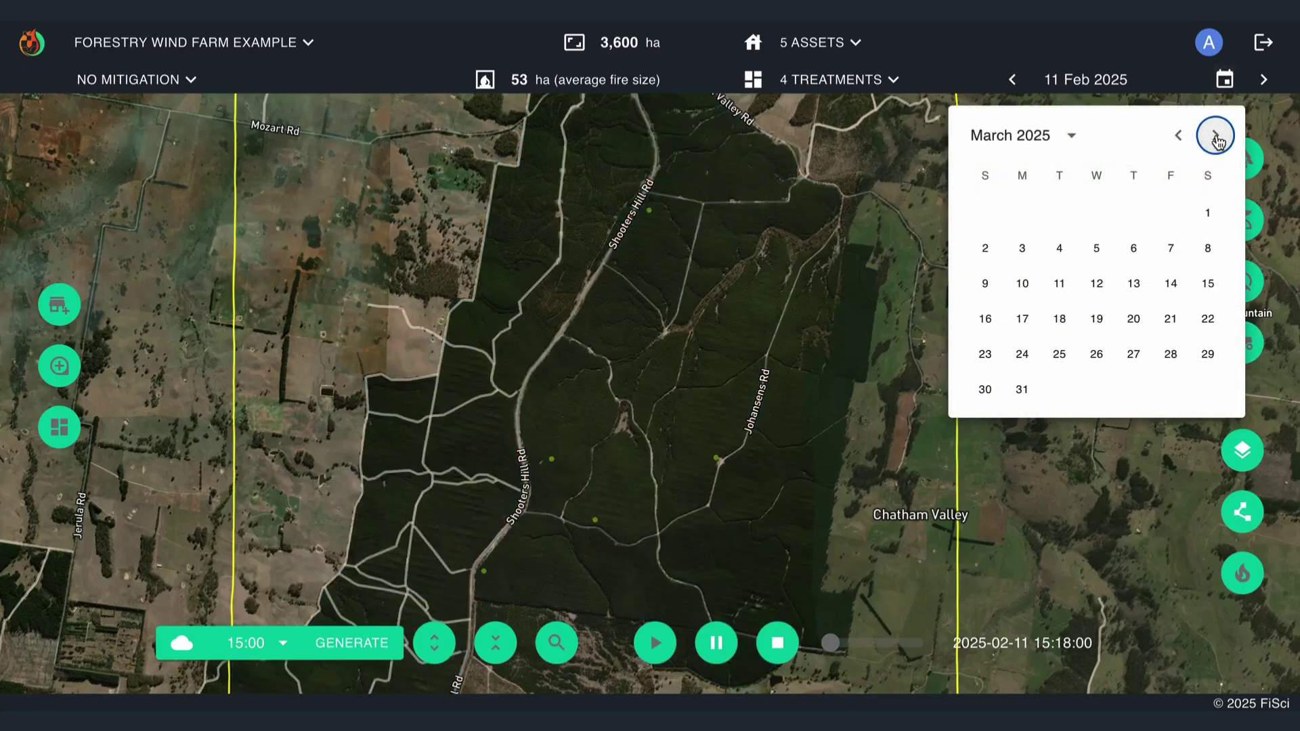
left_click(1215, 136)
left_click(1022, 248)
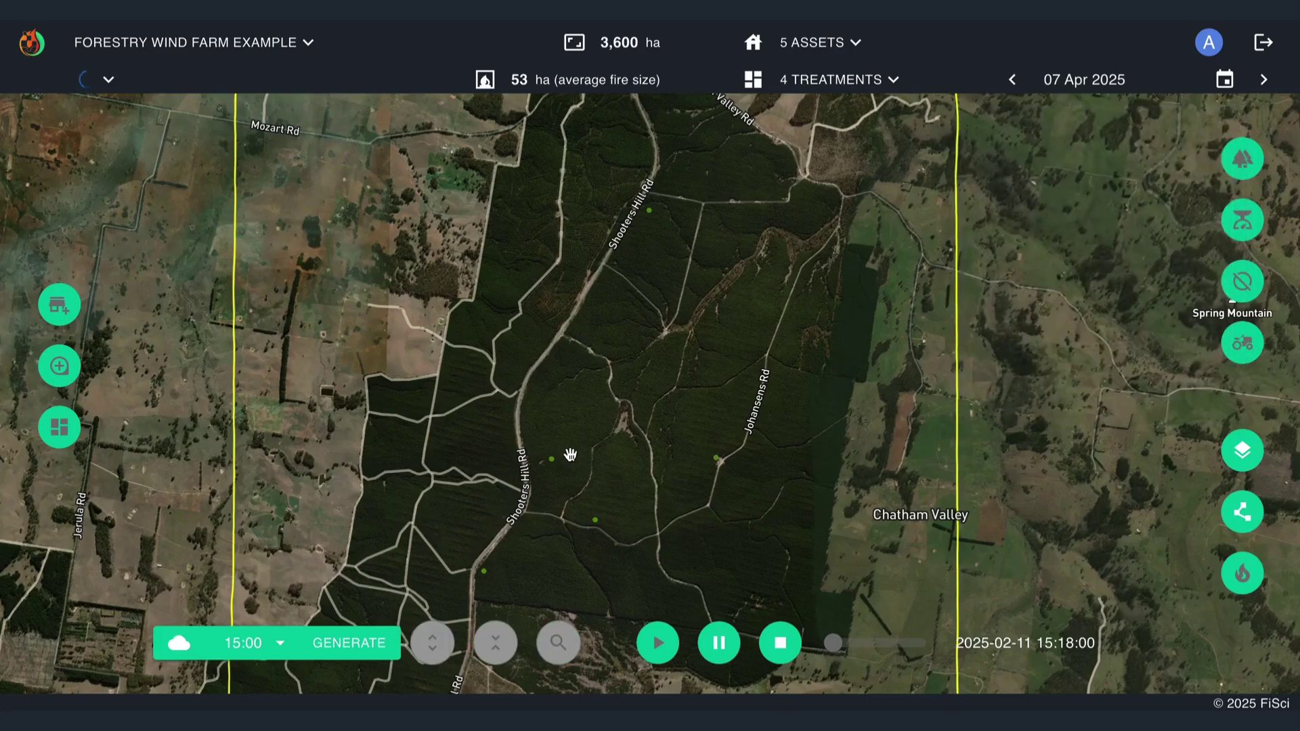
Show the treatments overlay over the whole site, check the outer APZ treatment beside Johansens Rd, and hide the overlay
scroll(551, 453, "down", 2)
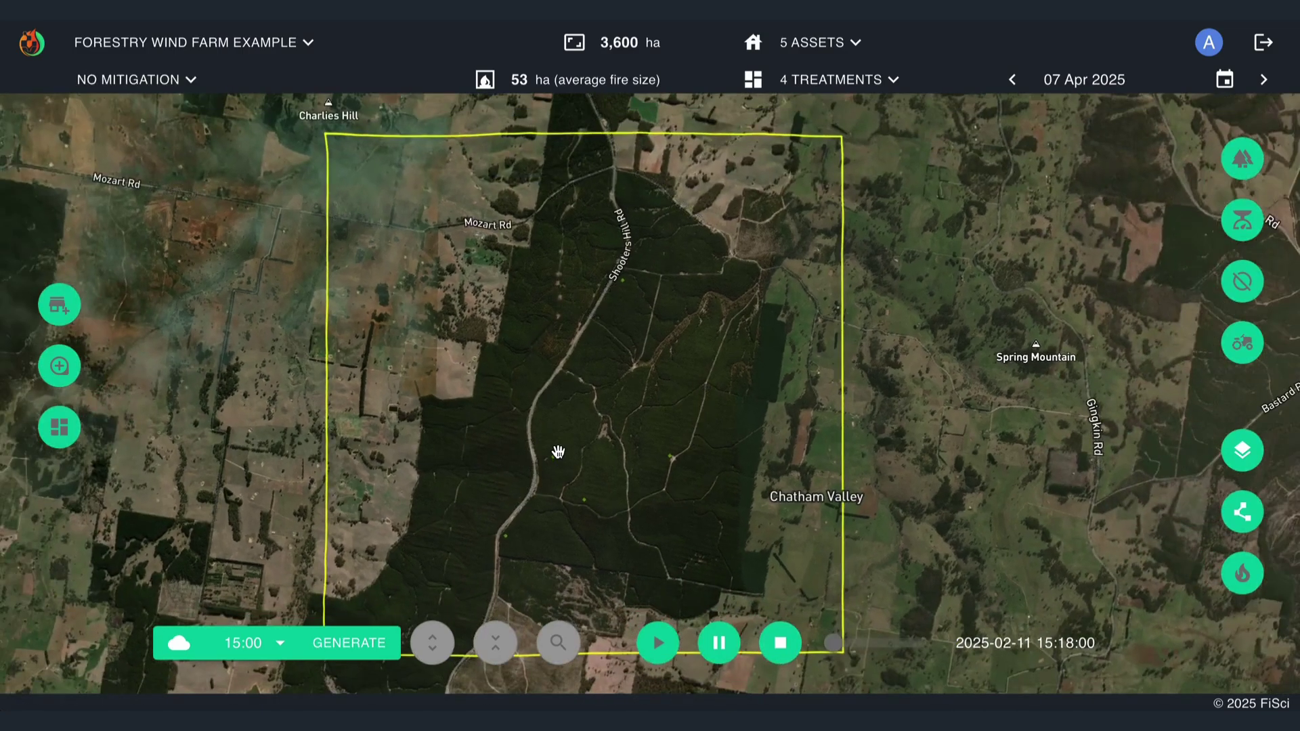
left_click_drag(551, 455, 587, 422)
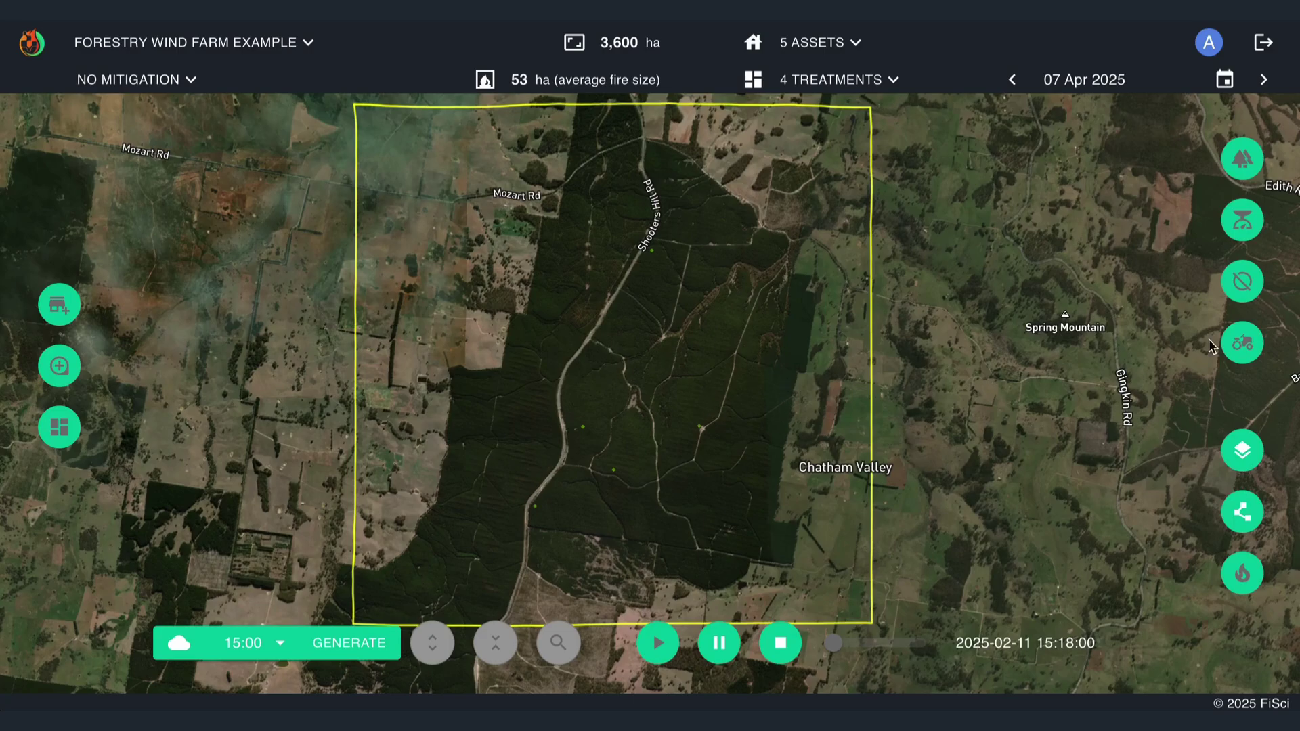
left_click(1242, 347)
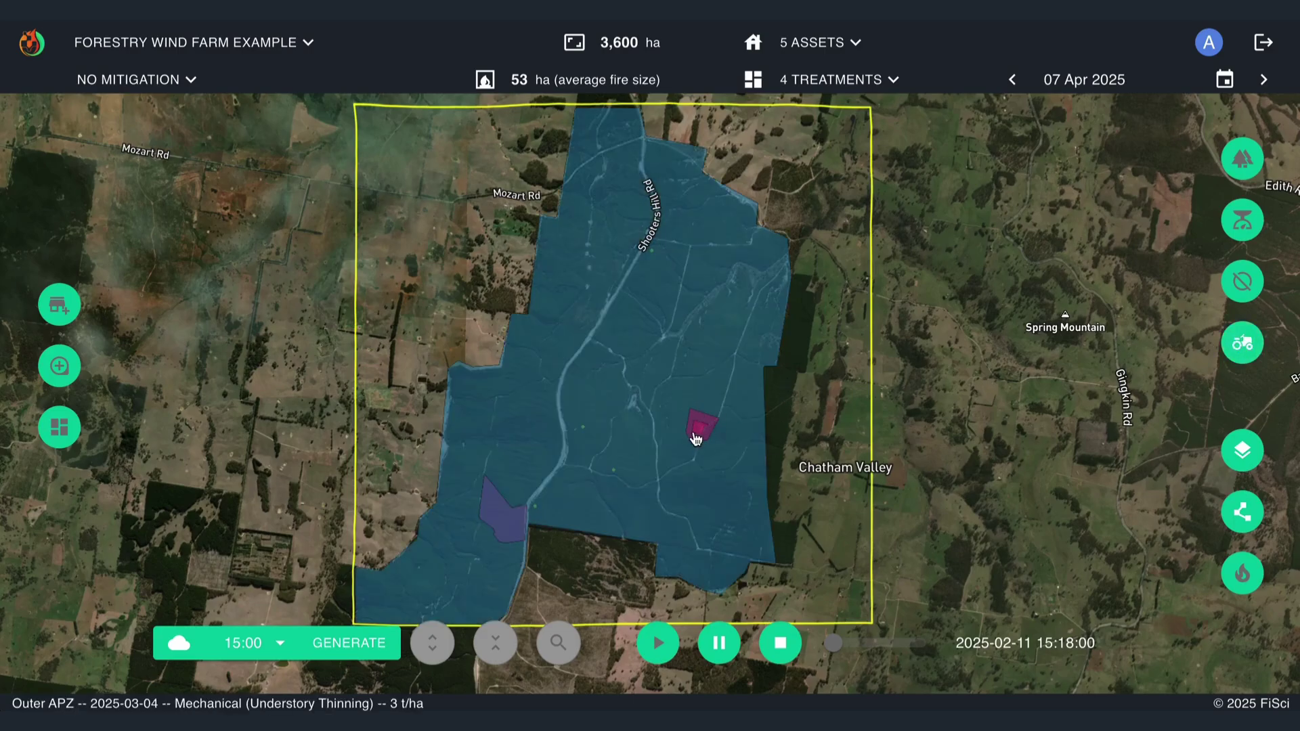
left_click(1242, 347)
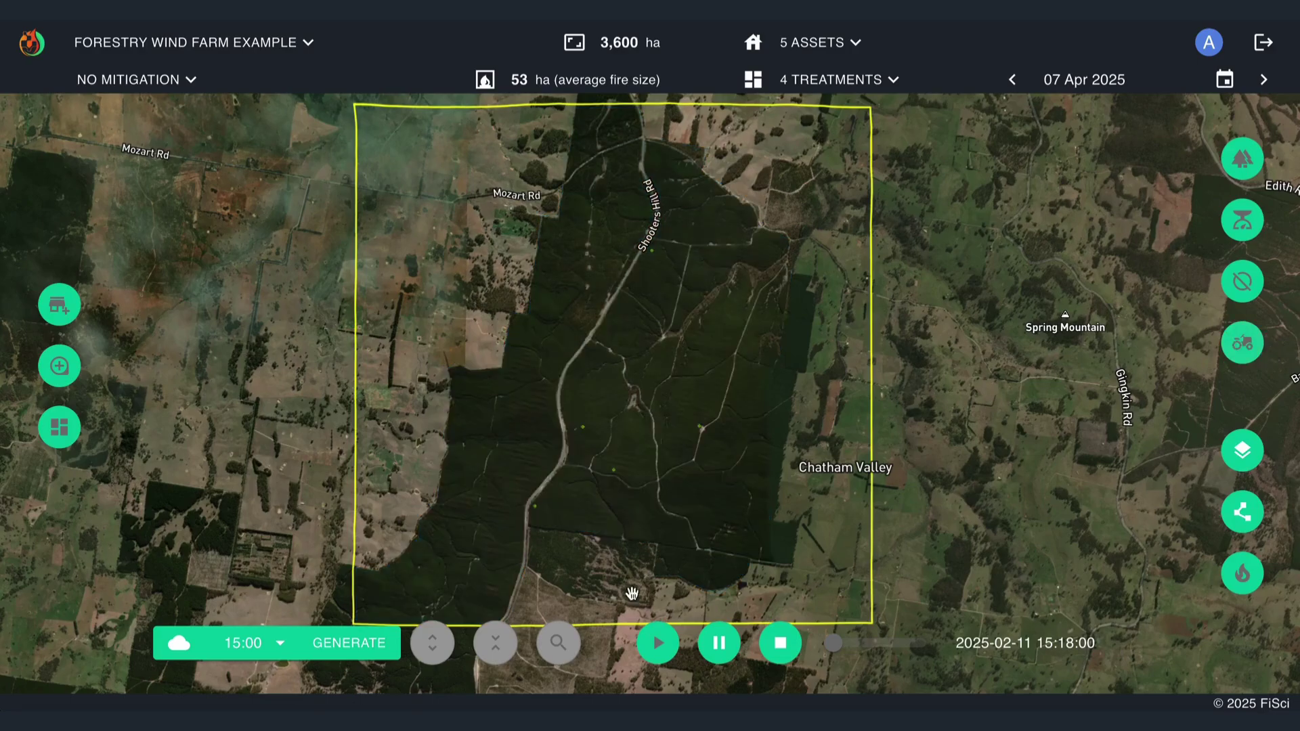
Generate the fire simulations for 7 April 2025 at 15:00 under the No Mitigation scenario
left_click(363, 648)
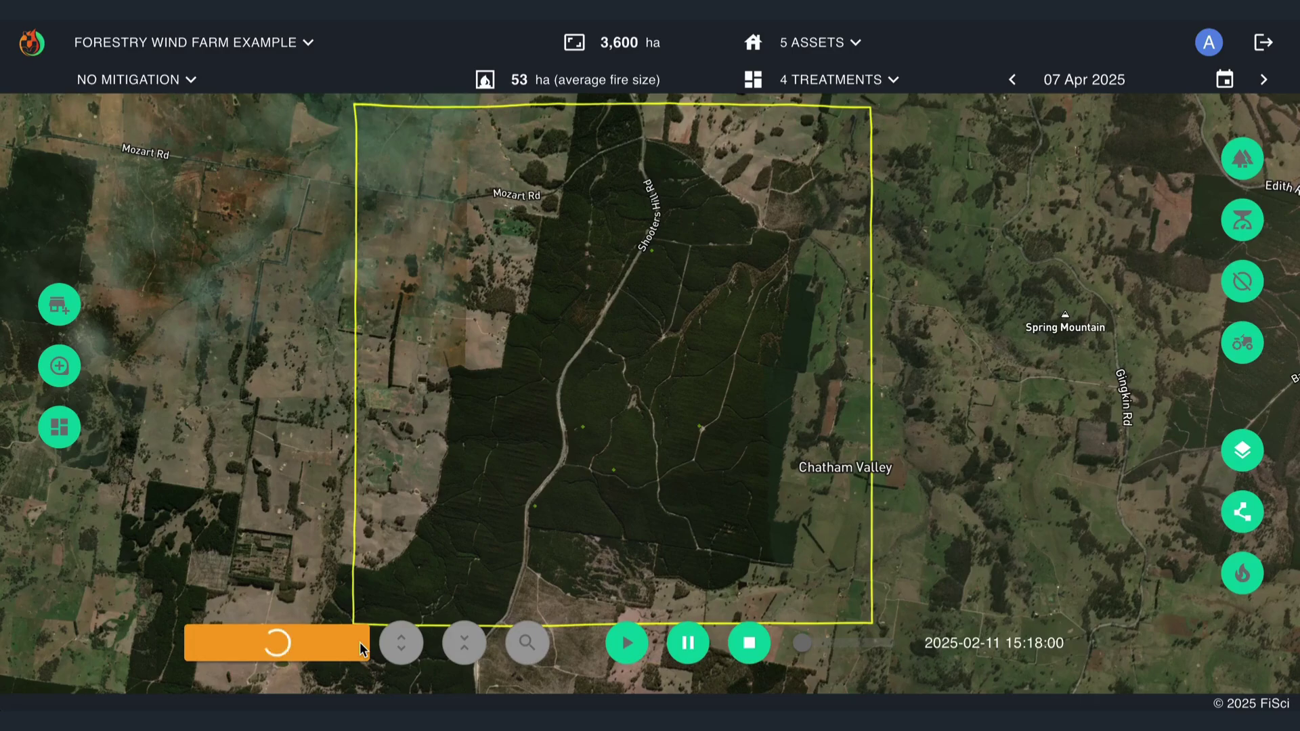
scroll(592, 455, "up", 2)
scroll(730, 485, "up", 3)
left_click_drag(730, 485, 853, 400)
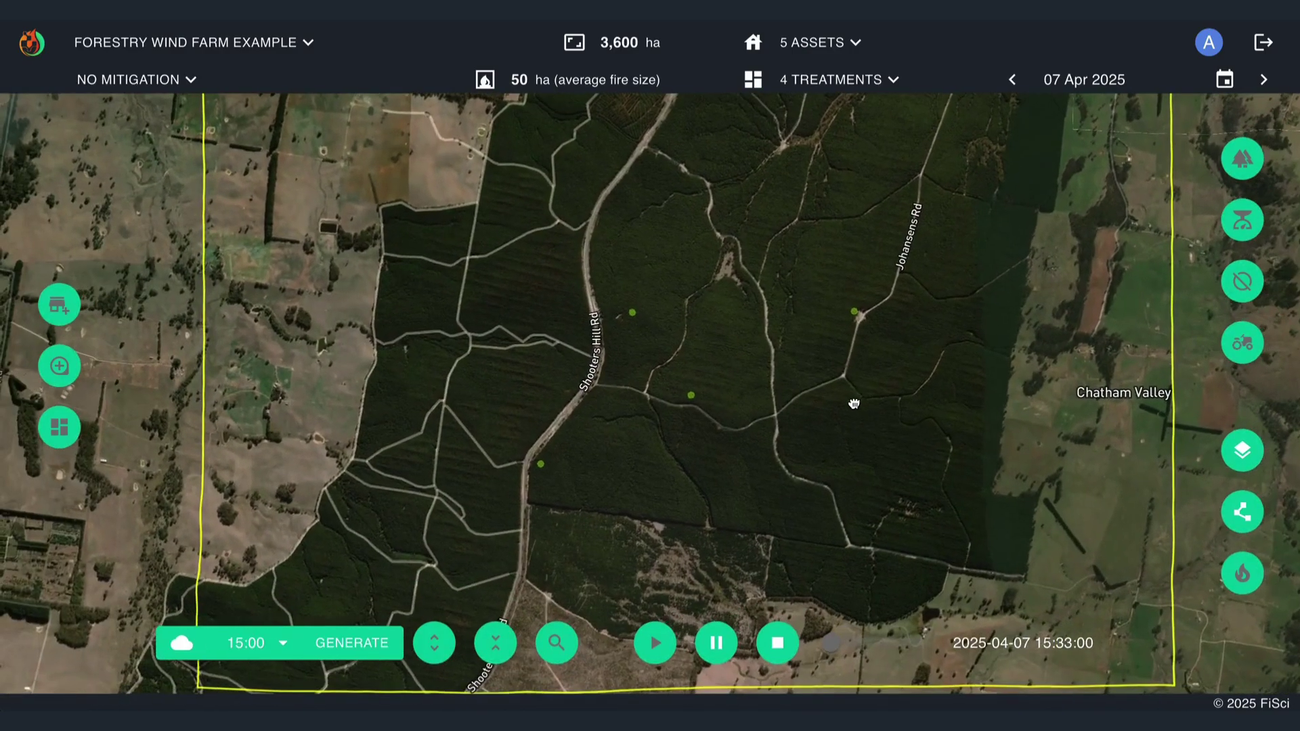
Display the Risk To map and examine the treated areas around the Johansens Rd turbine and west of Shooters Hill Rd
left_click(427, 644)
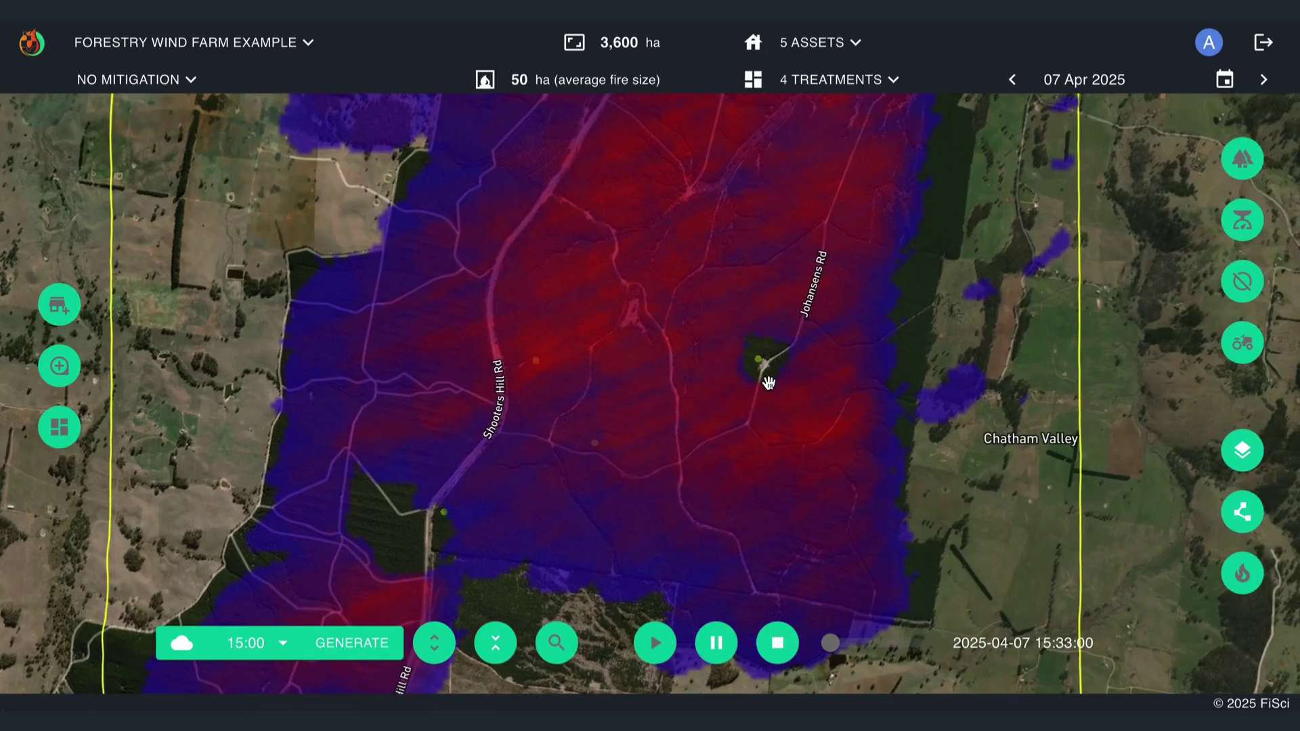
scroll(768, 383, "up", 3)
left_click_drag(769, 369, 713, 444)
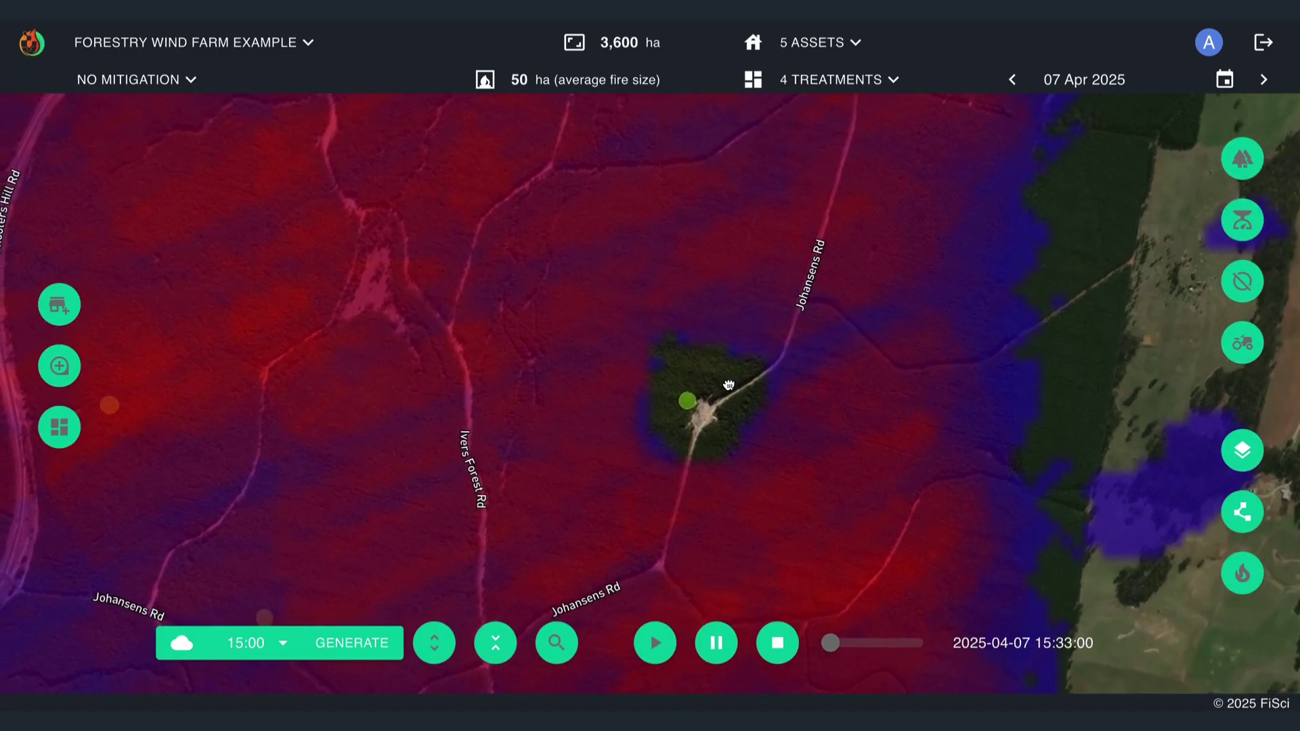
scroll(728, 384, "down", 4)
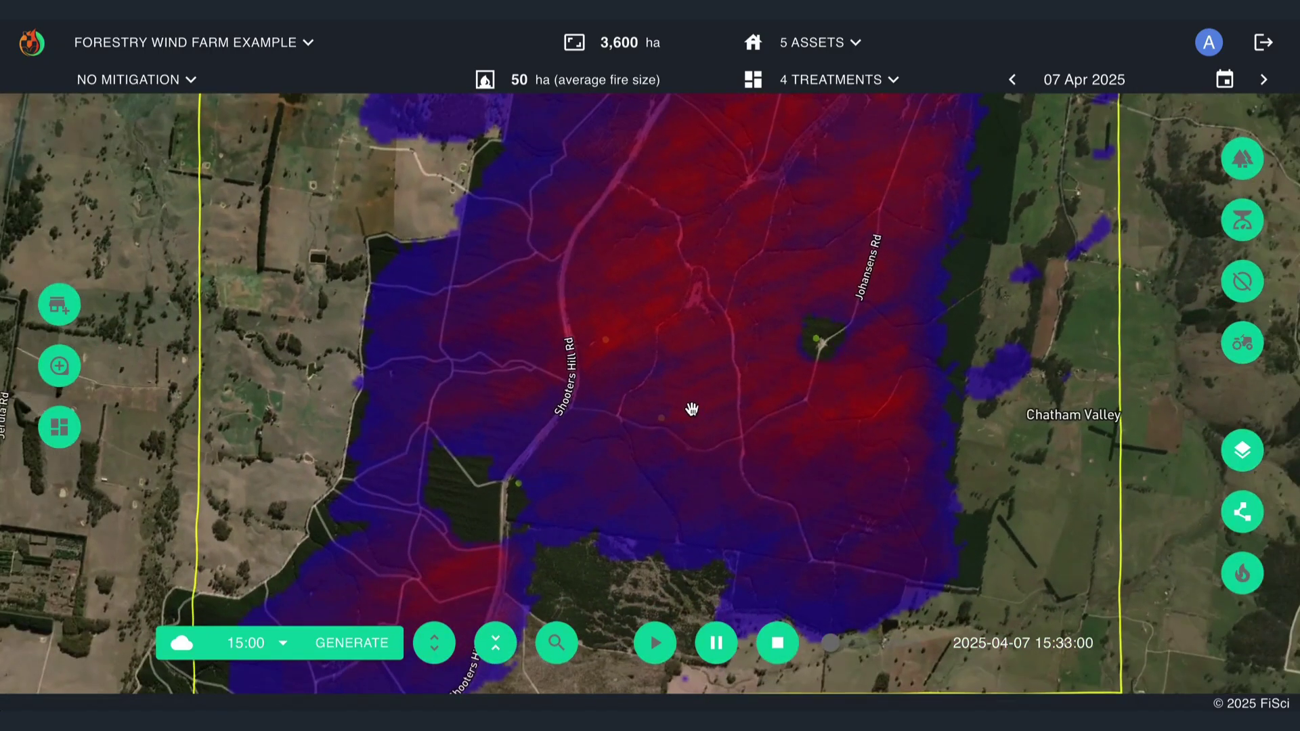
Swap the Risk To map for the Risk From grid, choose an ignition cell beside Shooters Hill Rd, and play its fire simulation
left_click(496, 642)
left_click(434, 644)
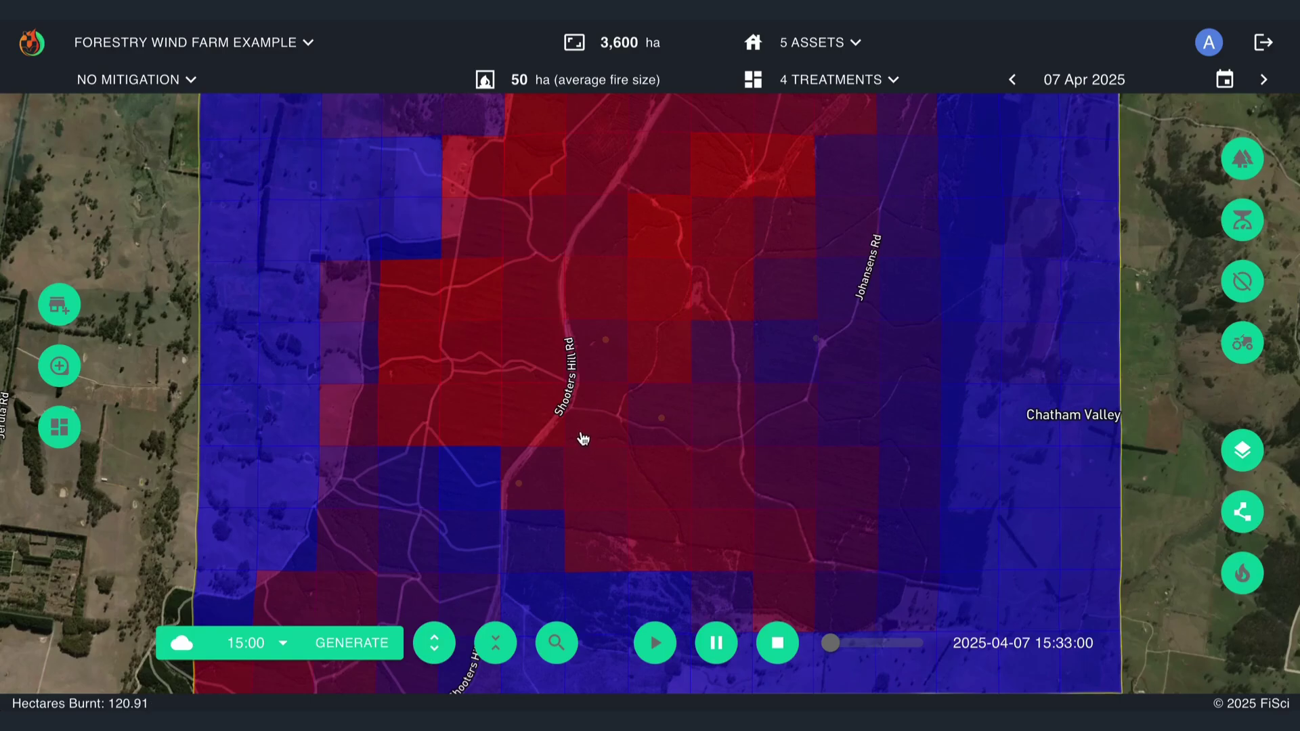
left_click(434, 644)
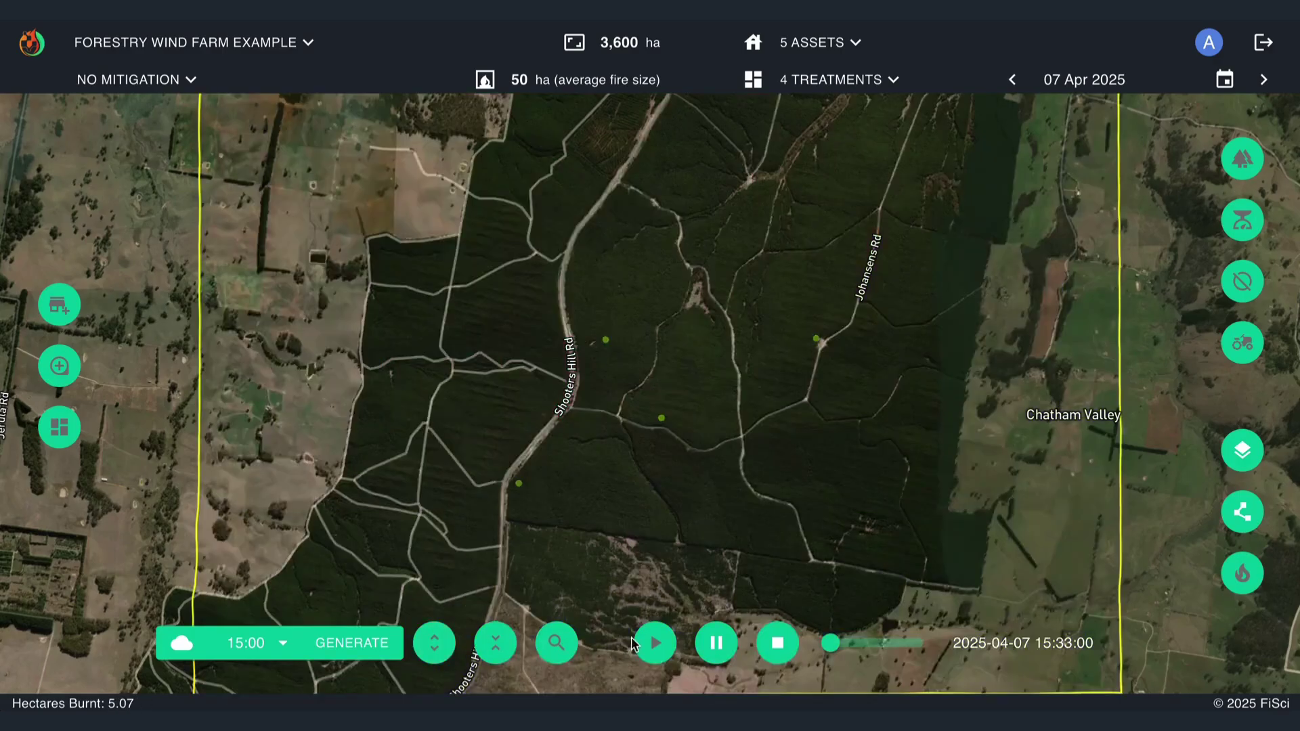
left_click(655, 643)
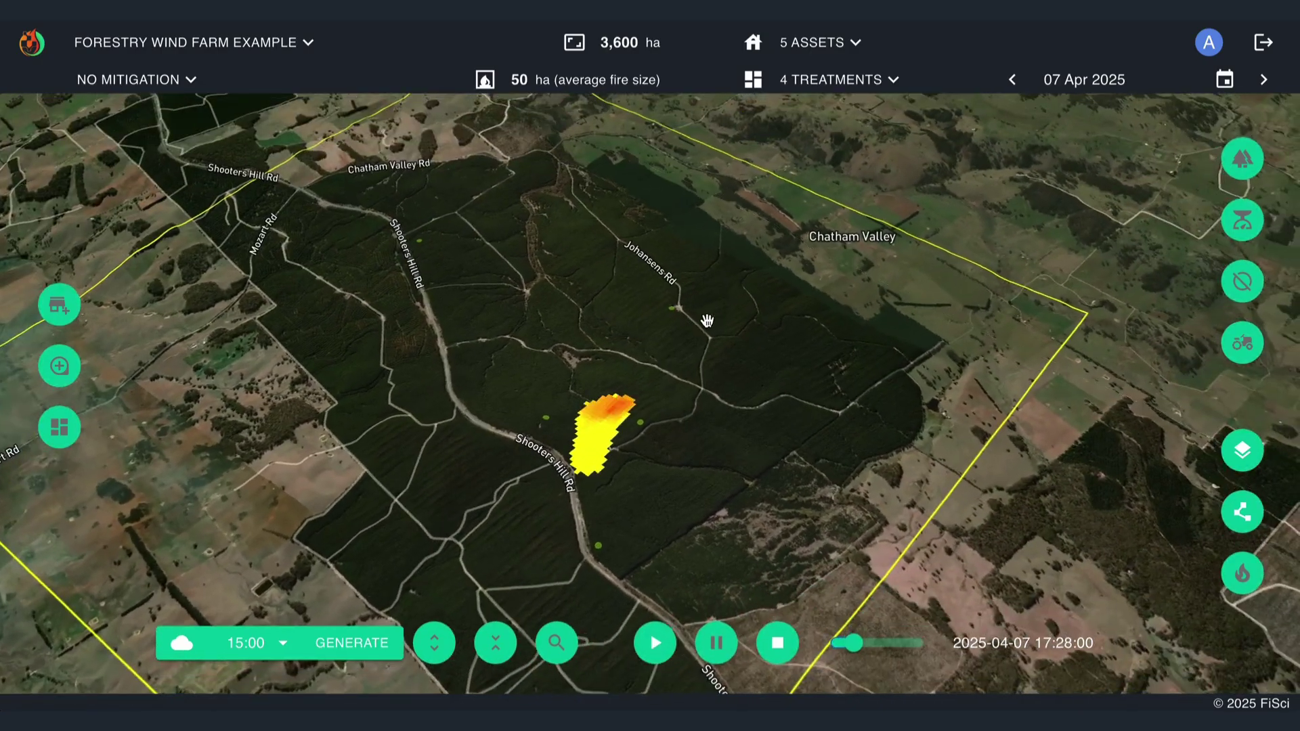
Watch the fire spread from Shooters Hill Rd towards the Johansens Rd turbine in a tilted 3D view, and stop the playback
scroll(707, 320, "up", 5)
left_click_drag(677, 311, 673, 378)
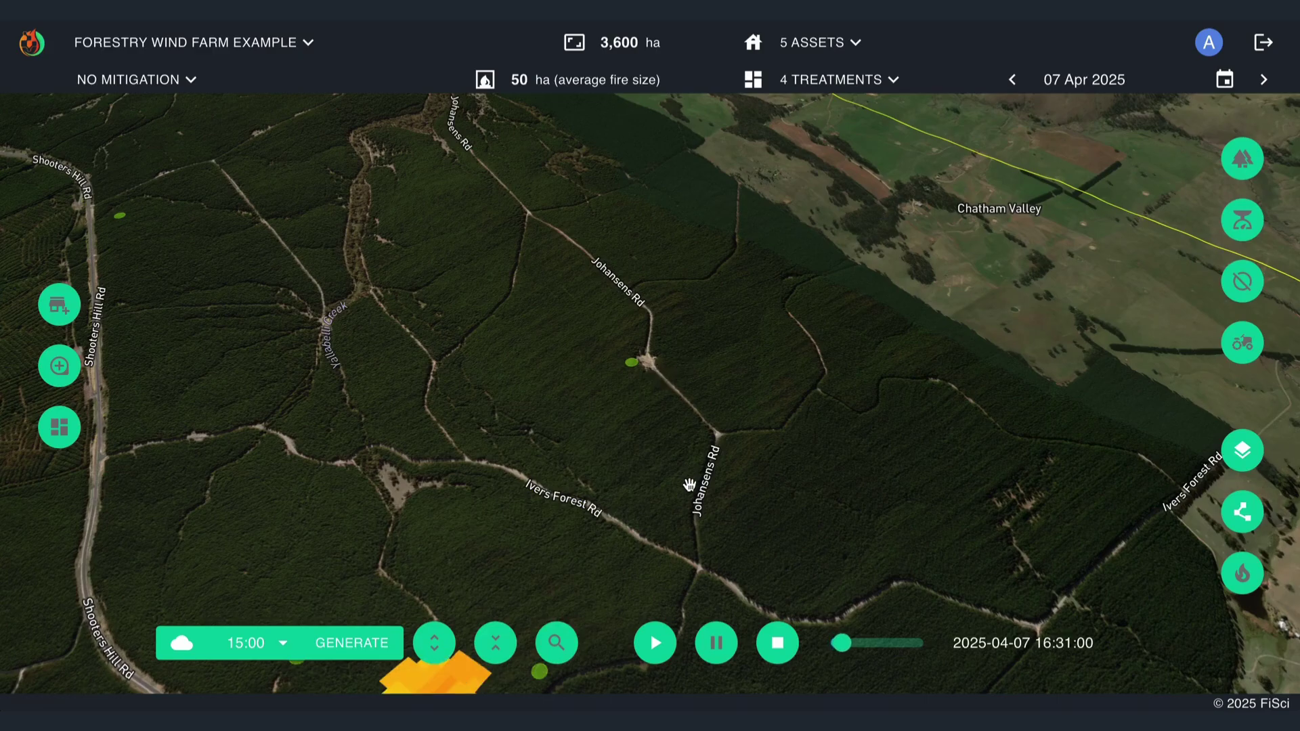
left_click(777, 644)
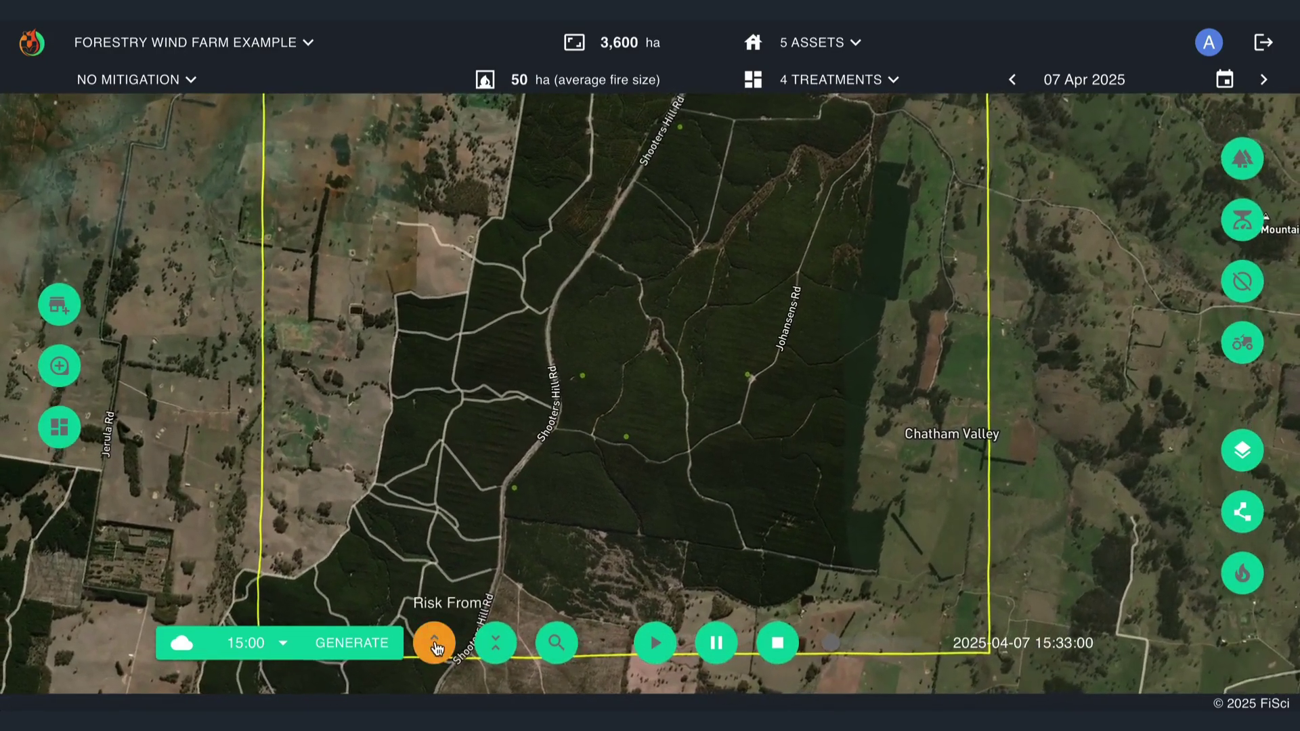
Choose an ignition cell near the Johansens Rd turbine from the Risk From grid, hide the grid and watch its fire simulation
left_click_drag(795, 441, 661, 493)
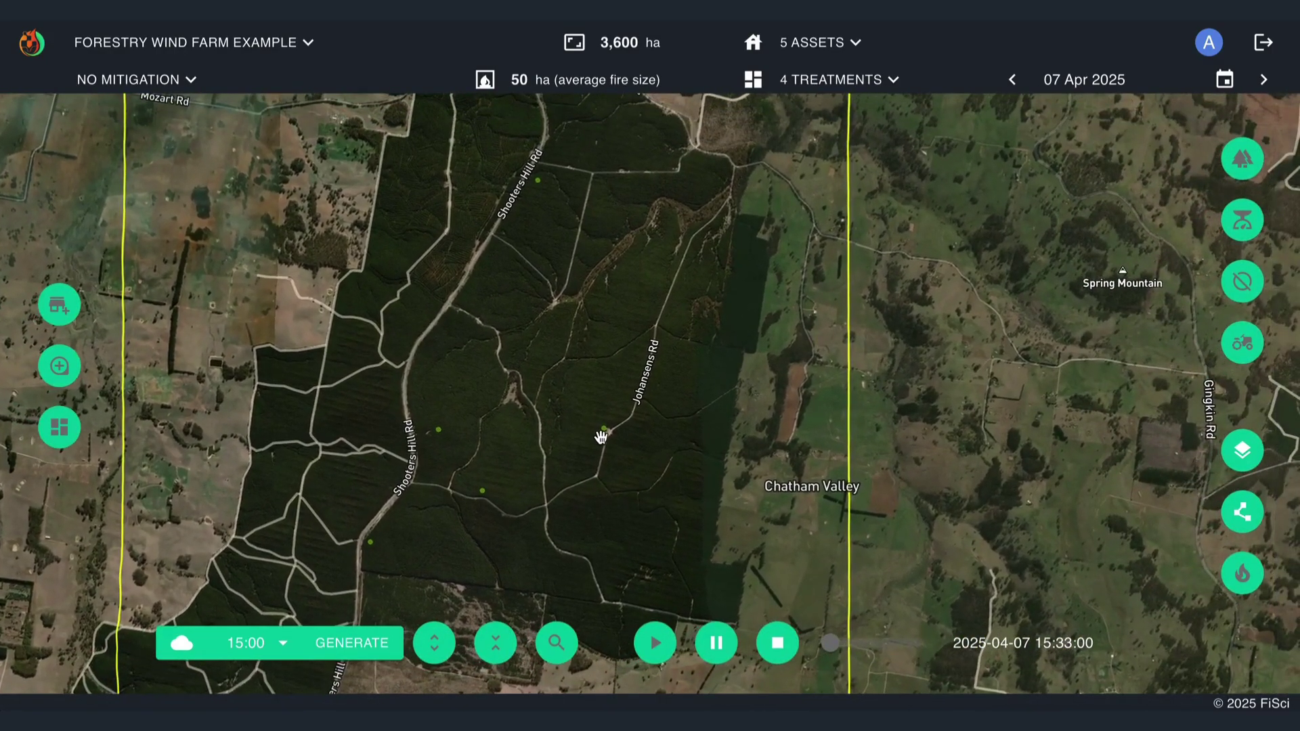
scroll(600, 437, "up", 5)
left_click(434, 642)
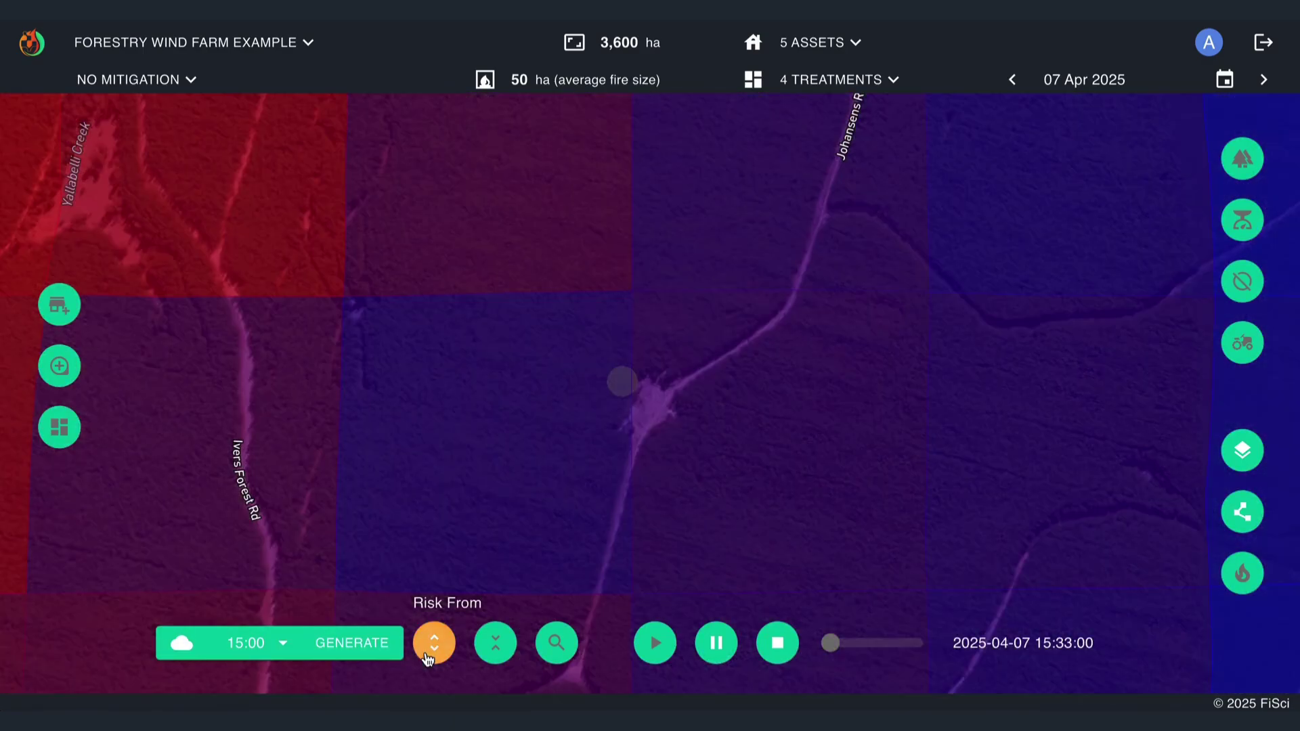
scroll(617, 390, "down", 4)
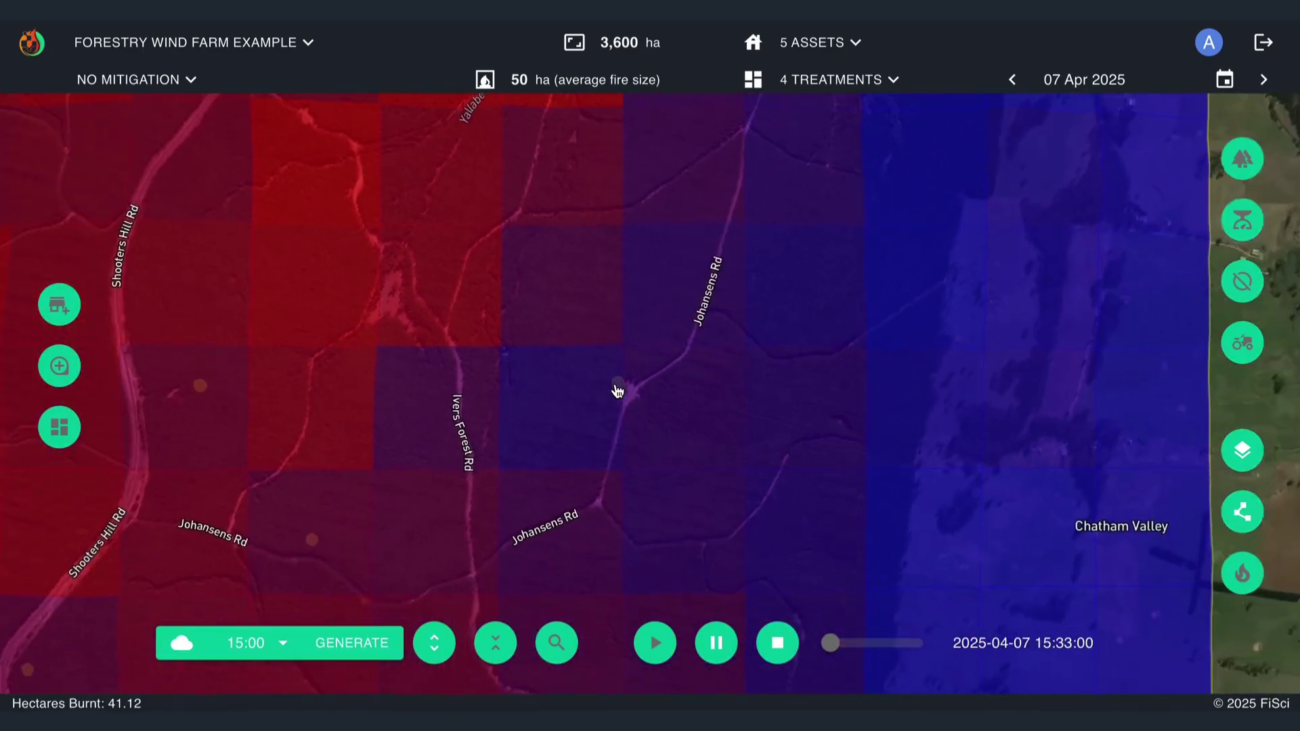
left_click_drag(618, 391, 662, 318)
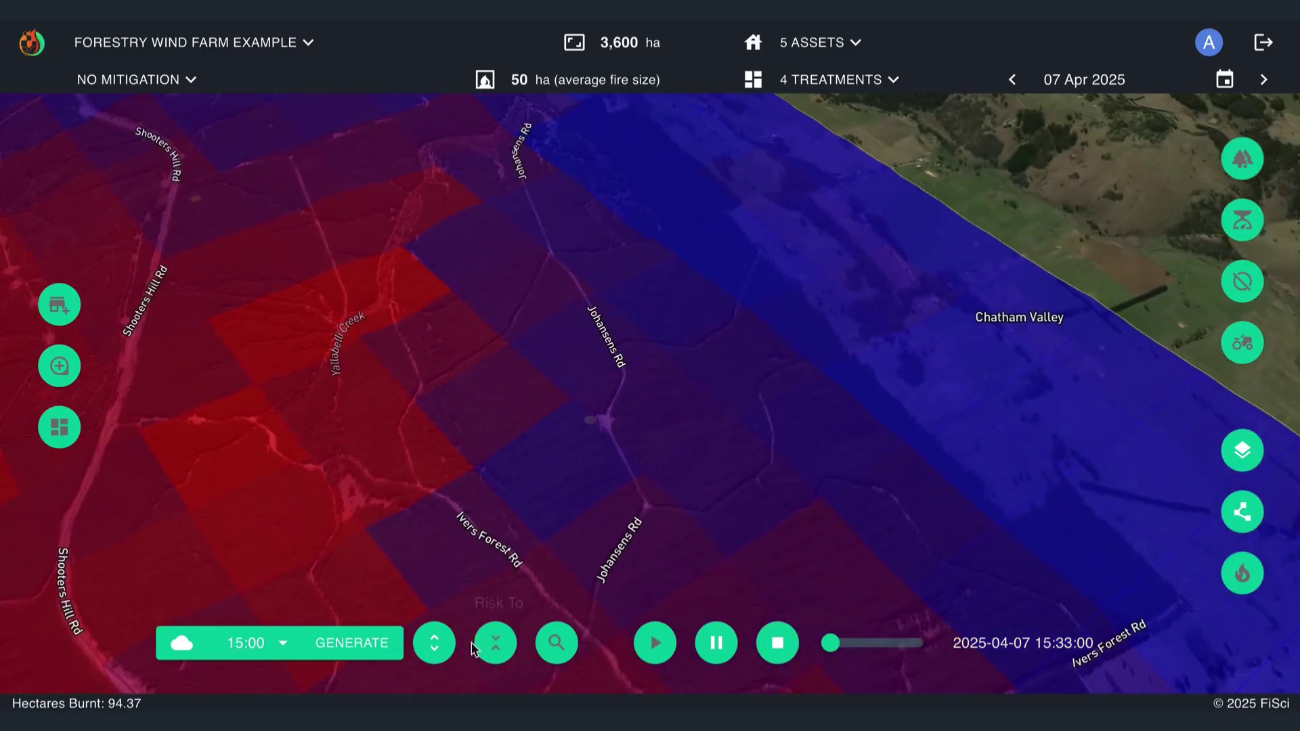
left_click(435, 642)
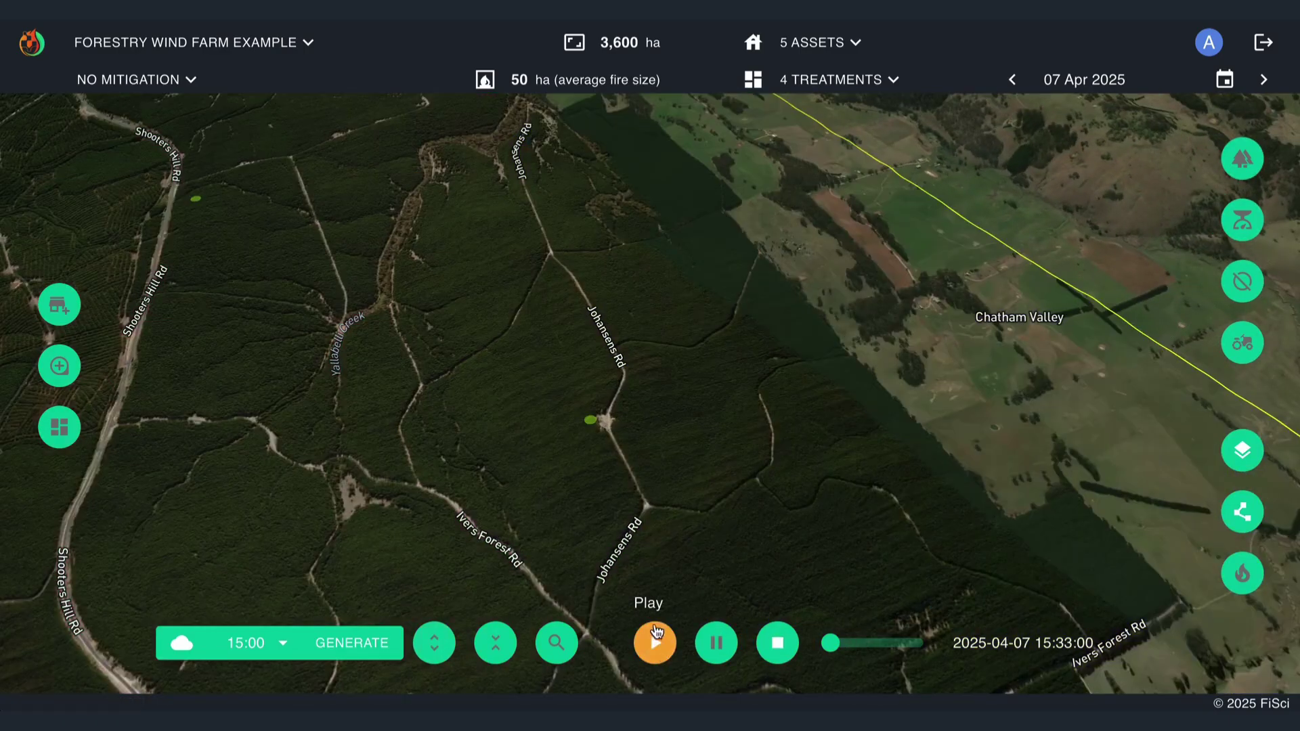
left_click(655, 642)
mouse_move(673, 423)
left_mouse_down()
mouse_move(609, 494)
mouse_move(572, 488)
left_mouse_up()
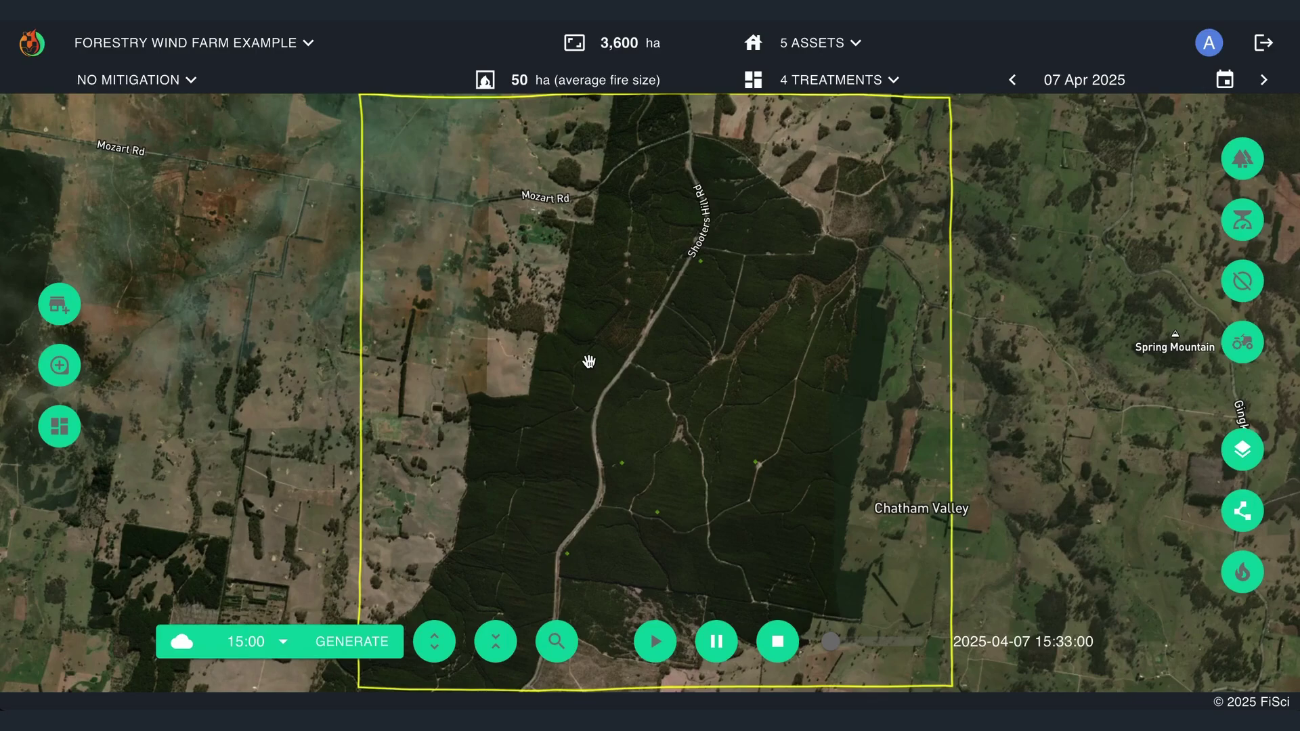
Display the Risk To map across the whole wind farm site for 7 April 2025
left_click(495, 641)
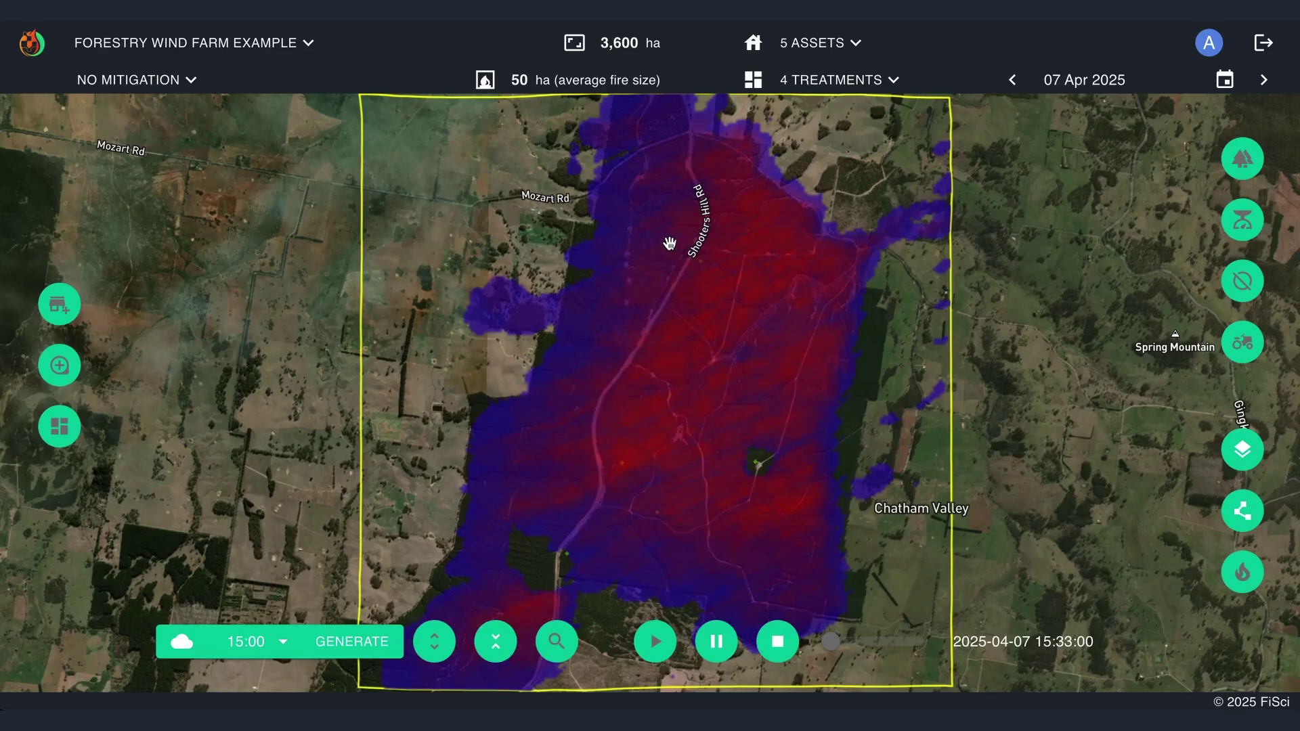